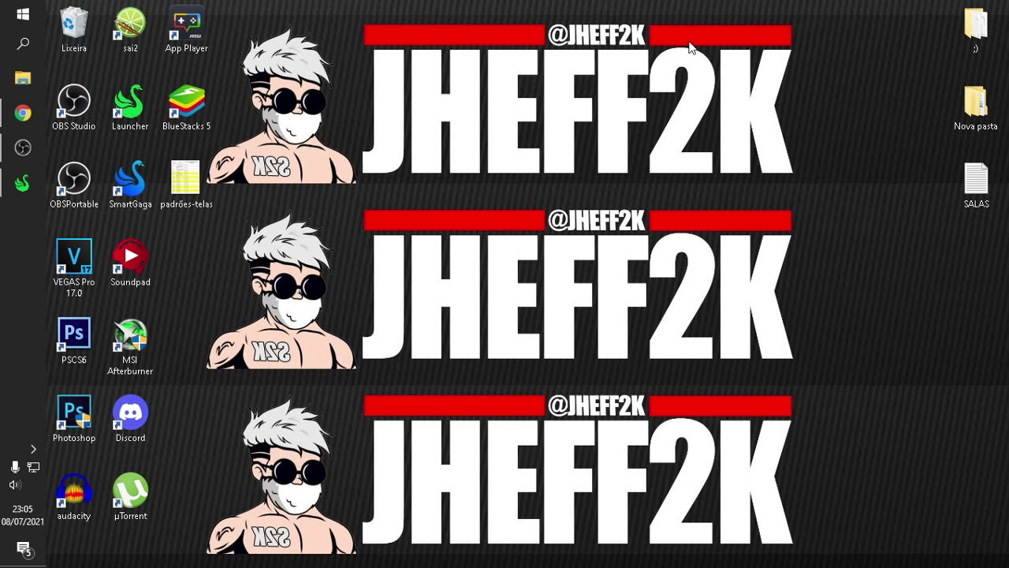
Switch to Chrome and pause the playing YouTube highlights video, keeping the SmartGaga window minimized
{"action": "left_click", "coordinate": [23, 113]}
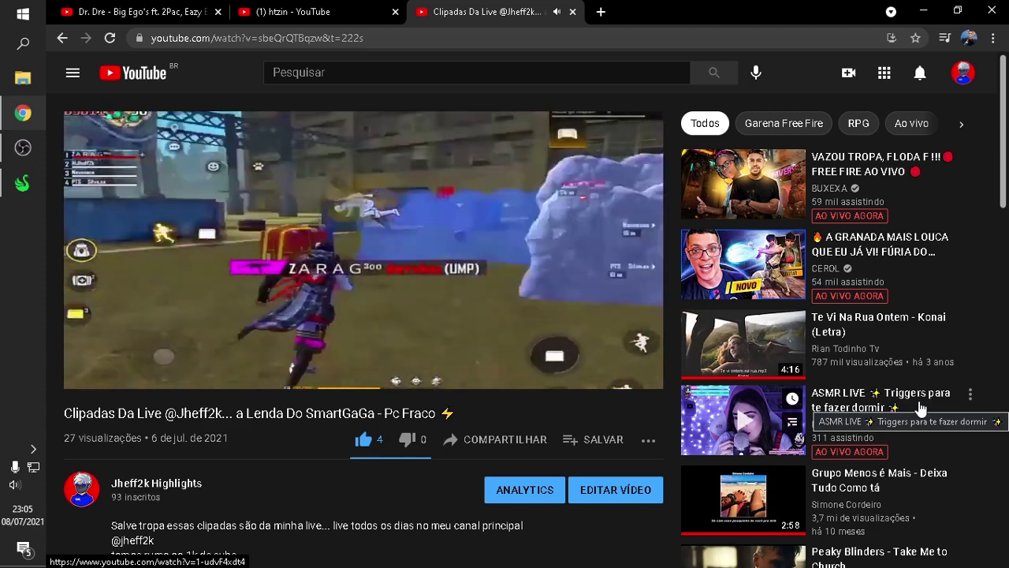
{"action": "key", "text": "space"}
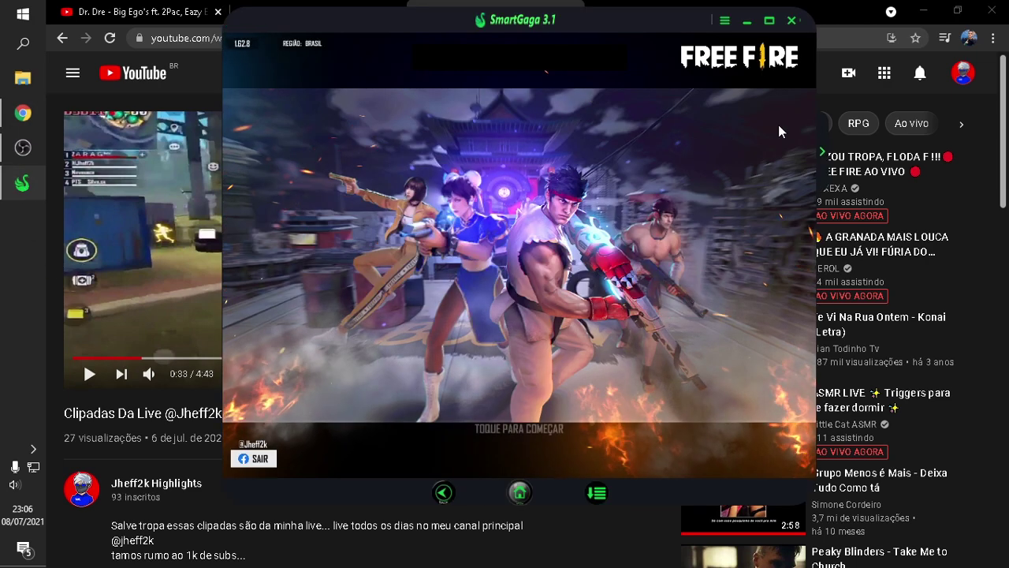
{"action": "left_click", "coordinate": [749, 23]}
Open the SmartGaga 3.1 Lite video from the HTzin channel's uploads and pause it
{"action": "left_click", "coordinate": [335, 6]}
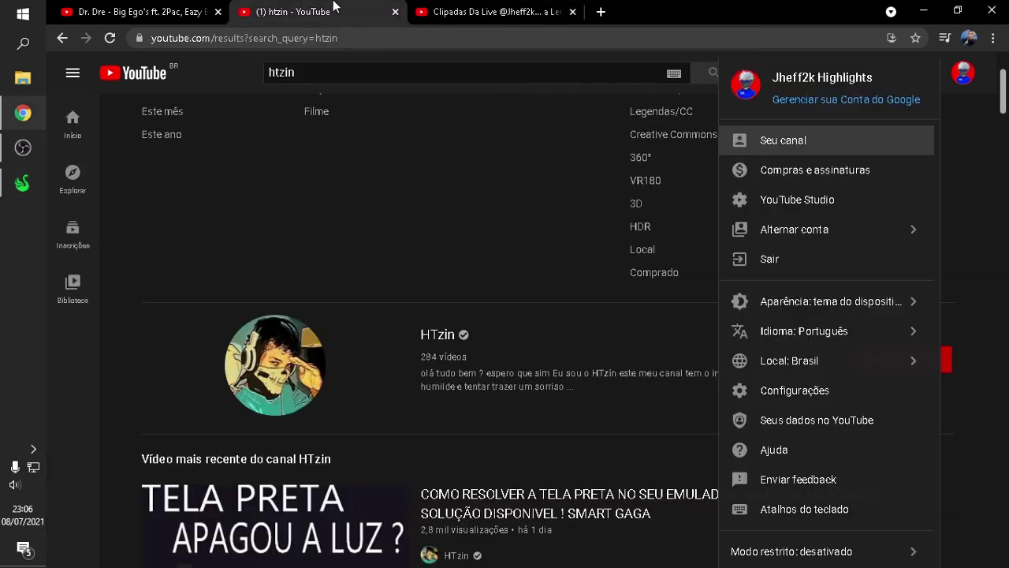
{"action": "left_click", "coordinate": [432, 337]}
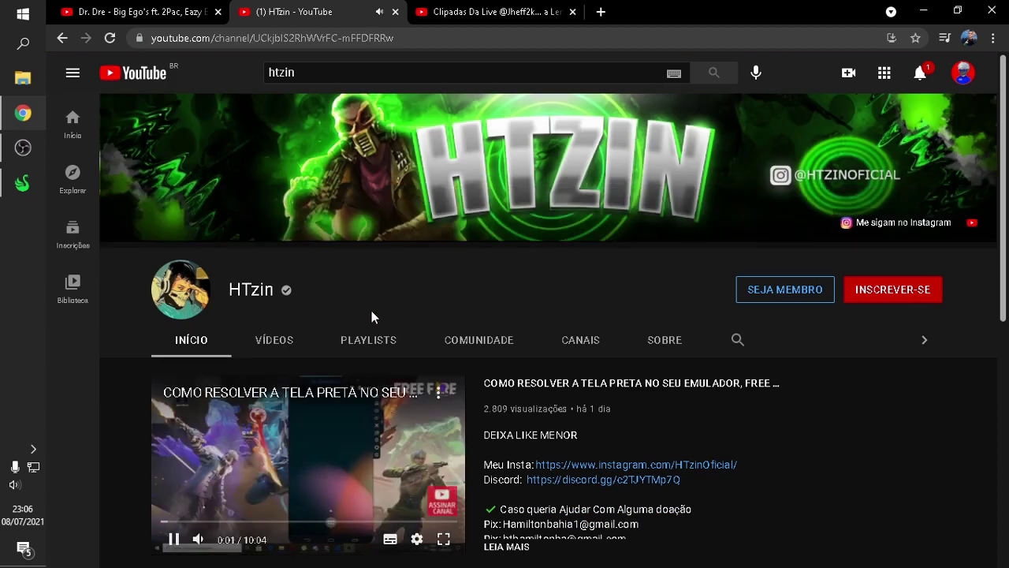
{"action": "scroll", "coordinate": [307, 338], "scroll_direction": "down", "scroll_amount": 1}
{"action": "left_click", "coordinate": [274, 266]}
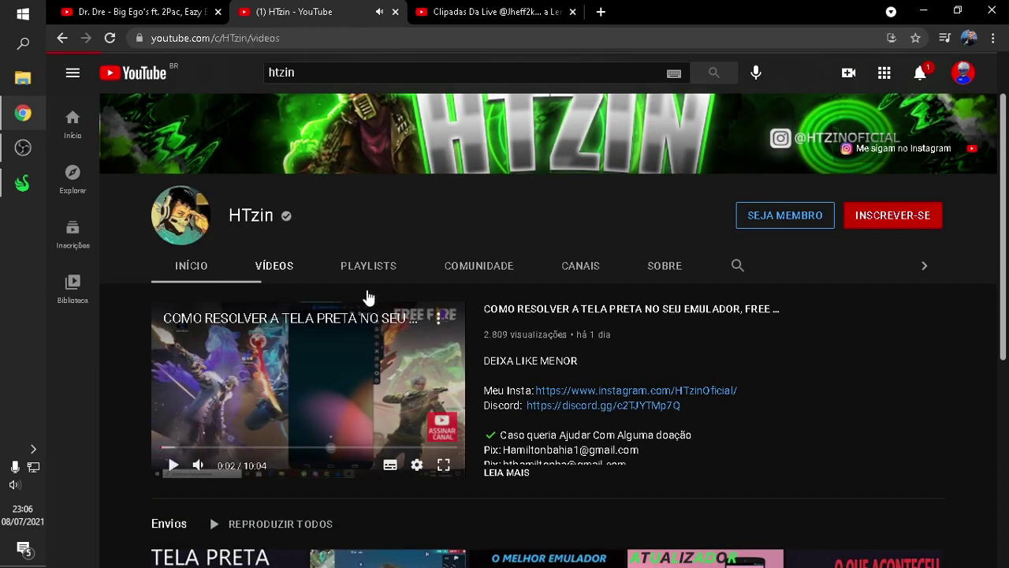
{"action": "scroll", "coordinate": [465, 302], "scroll_direction": "down", "scroll_amount": 1}
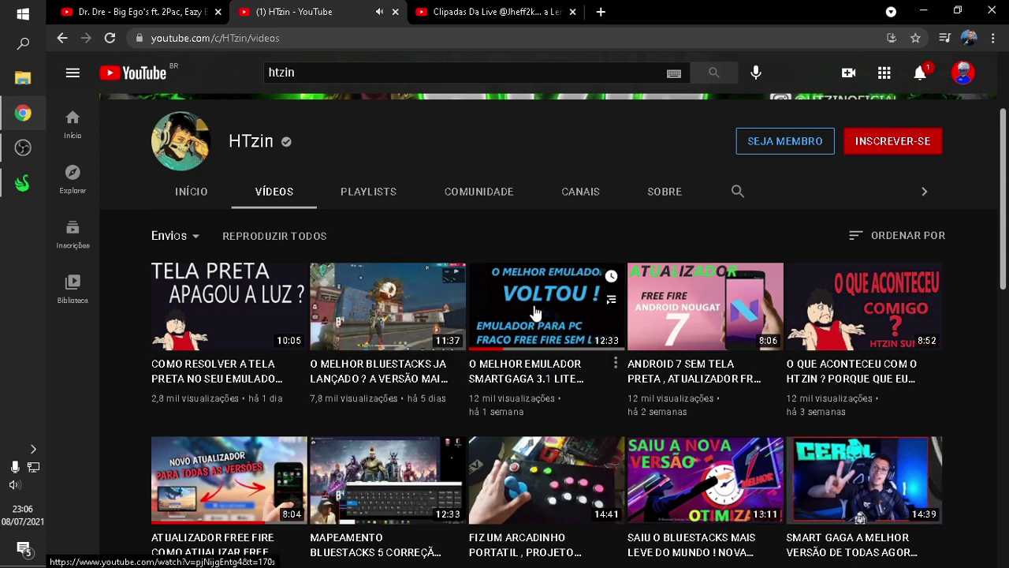
{"action": "left_click", "coordinate": [541, 325]}
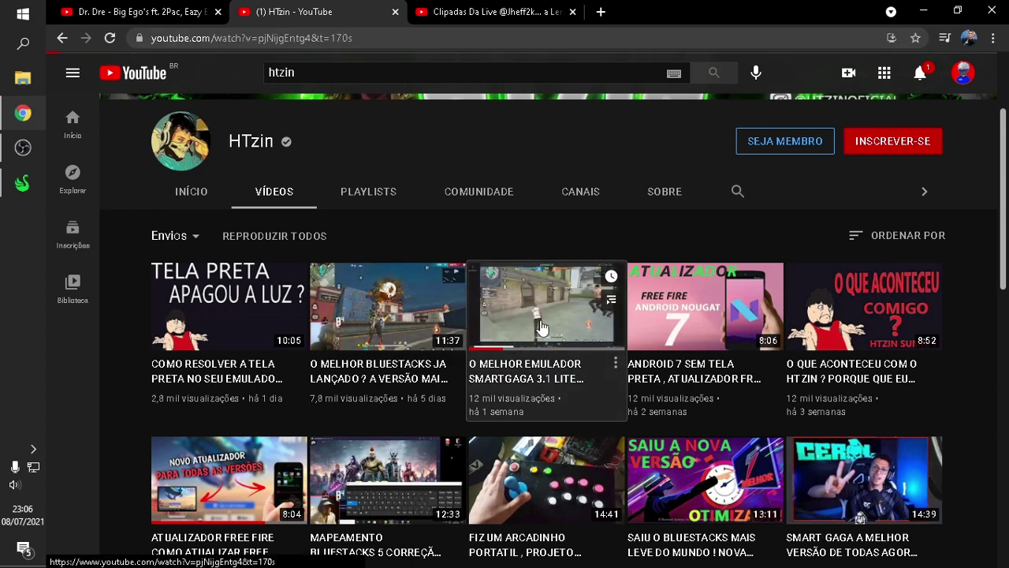
{"action": "left_click", "coordinate": [415, 355]}
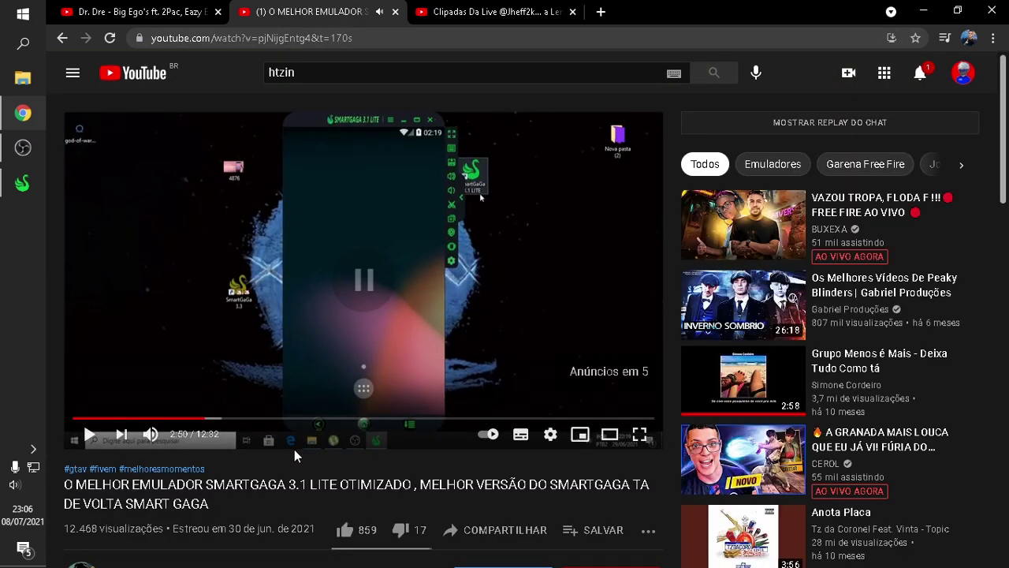
Examine the video's description and pinned comment for the SmartGaga 3.1 Lite download link
{"action": "scroll", "coordinate": [311, 477], "scroll_direction": "down", "scroll_amount": 5}
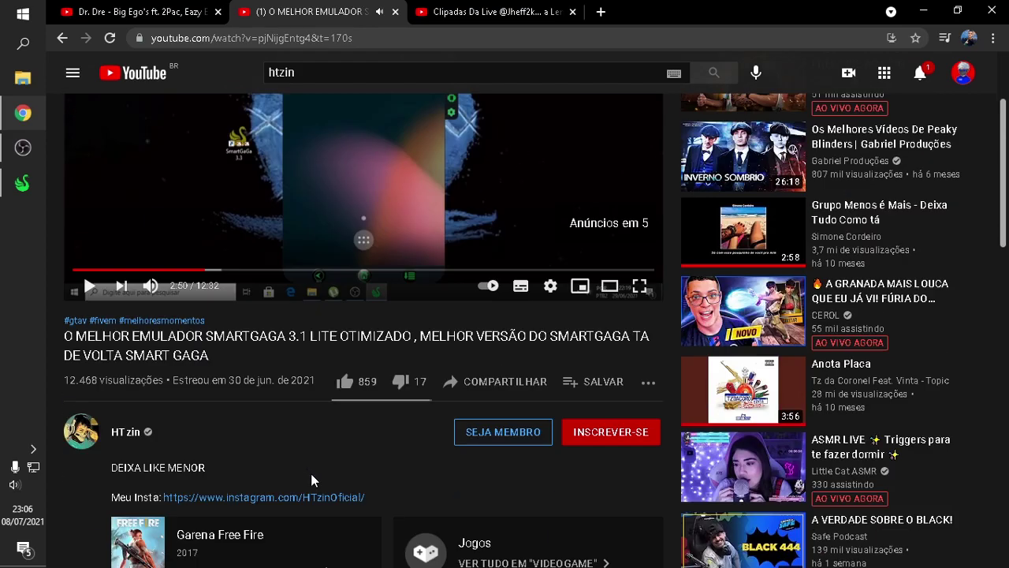
{"action": "scroll", "coordinate": [667, 315], "scroll_direction": "down", "scroll_amount": 2}
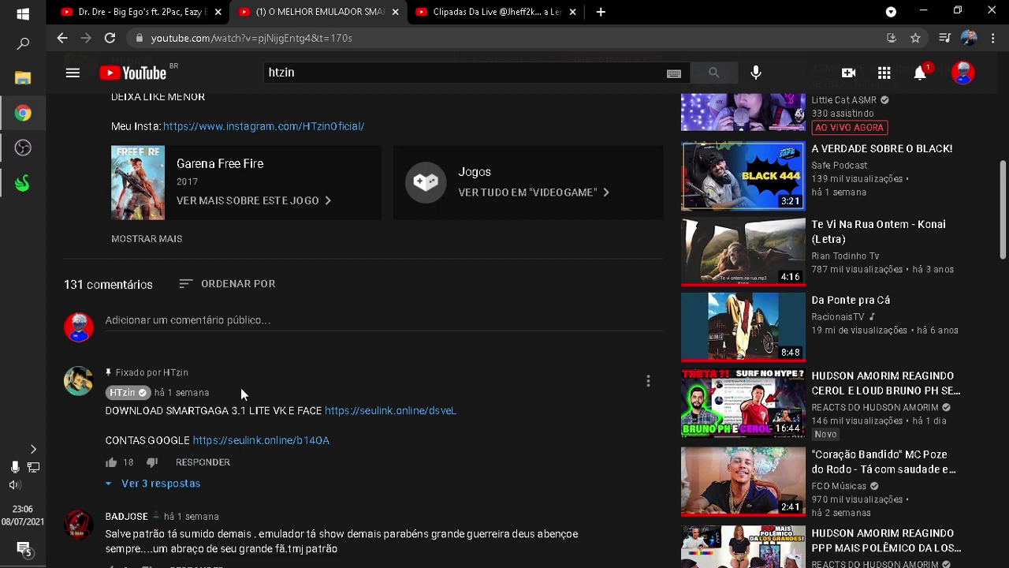
{"action": "scroll", "coordinate": [240, 388], "scroll_direction": "up", "scroll_amount": 2}
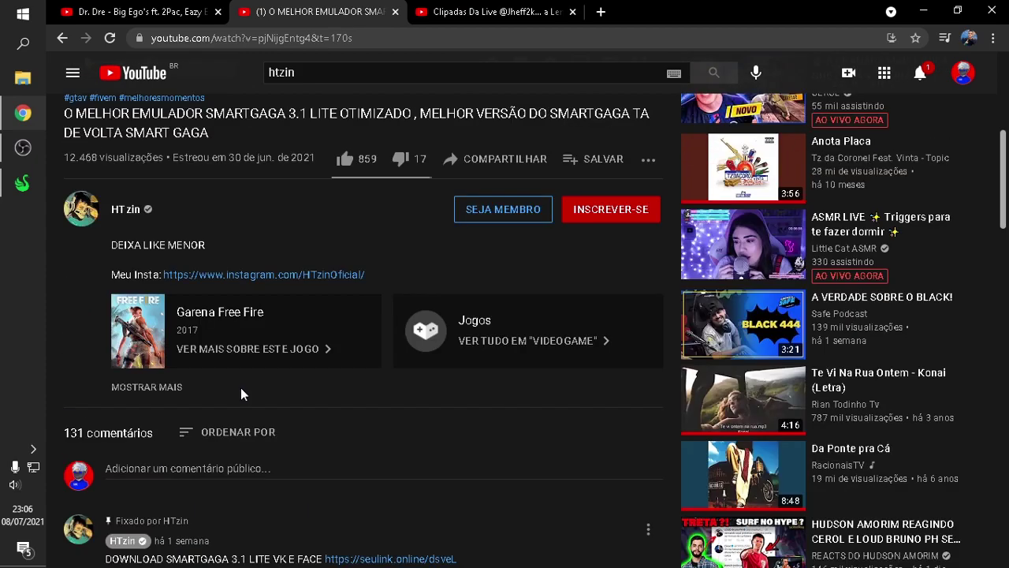
{"action": "scroll", "coordinate": [240, 390], "scroll_direction": "down", "scroll_amount": 2}
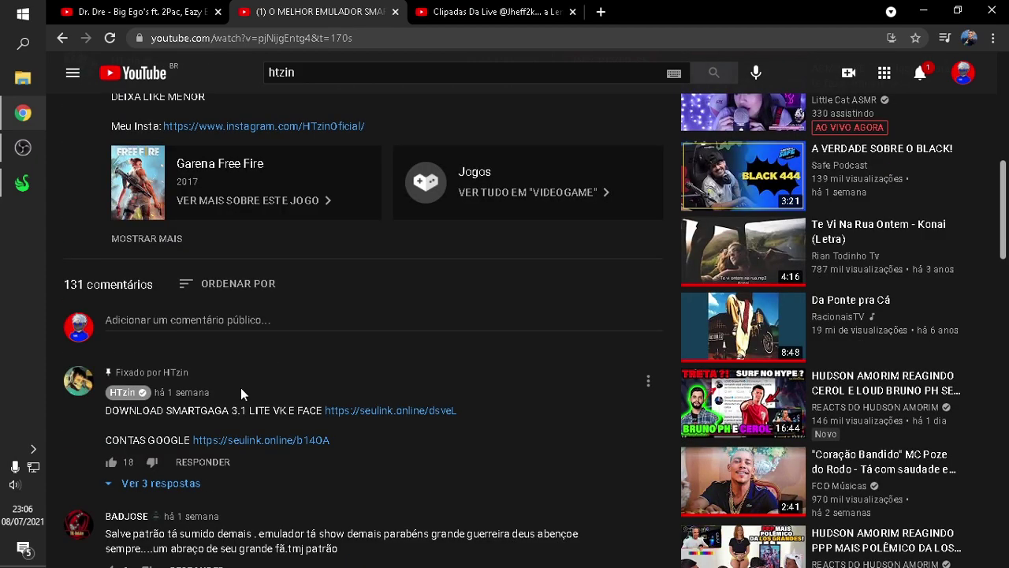
{"action": "scroll", "coordinate": [189, 345], "scroll_direction": "up", "scroll_amount": 2}
{"action": "scroll", "coordinate": [342, 284], "scroll_direction": "down", "scroll_amount": 2}
Like the SmartGaga 3.1 Lite video, return to its pinned download comment and minimize the browser
{"action": "scroll", "coordinate": [516, 243], "scroll_direction": "up", "scroll_amount": 4}
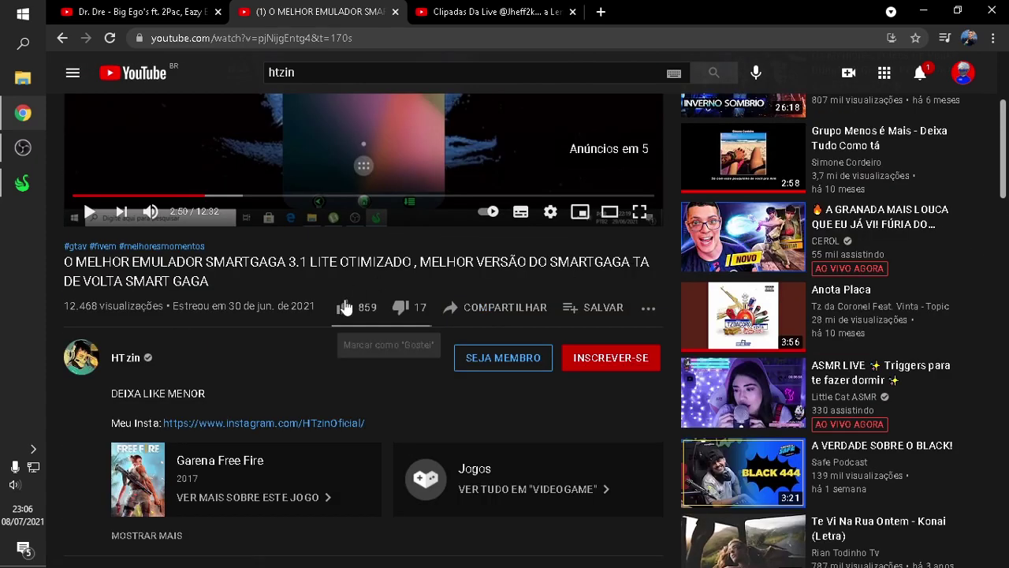
{"action": "left_click", "coordinate": [344, 307]}
{"action": "scroll", "coordinate": [431, 283], "scroll_direction": "down", "scroll_amount": 8}
{"action": "scroll", "coordinate": [474, 276], "scroll_direction": "up", "scroll_amount": 1}
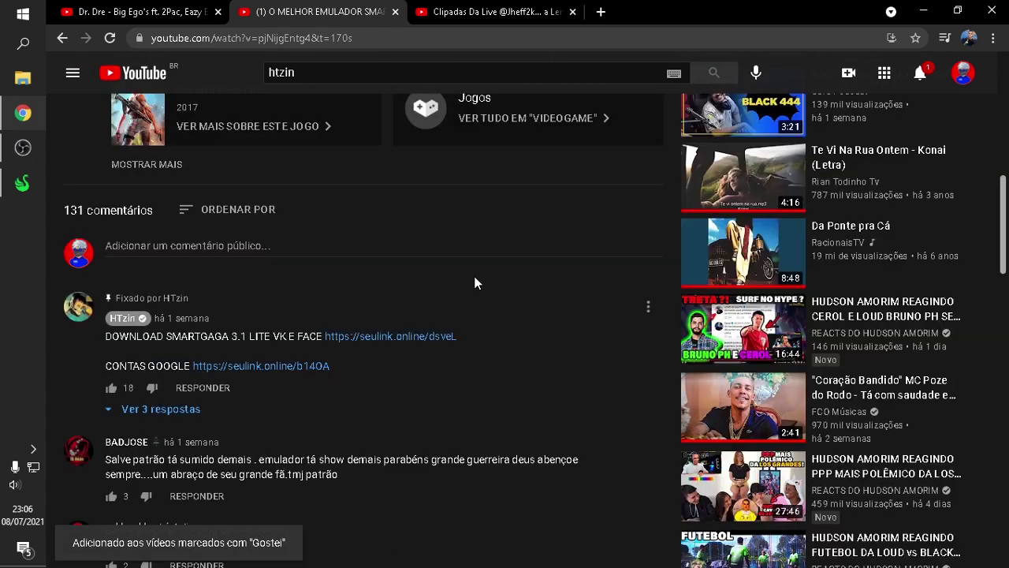
{"action": "mouse_move", "coordinate": [19, 186]}
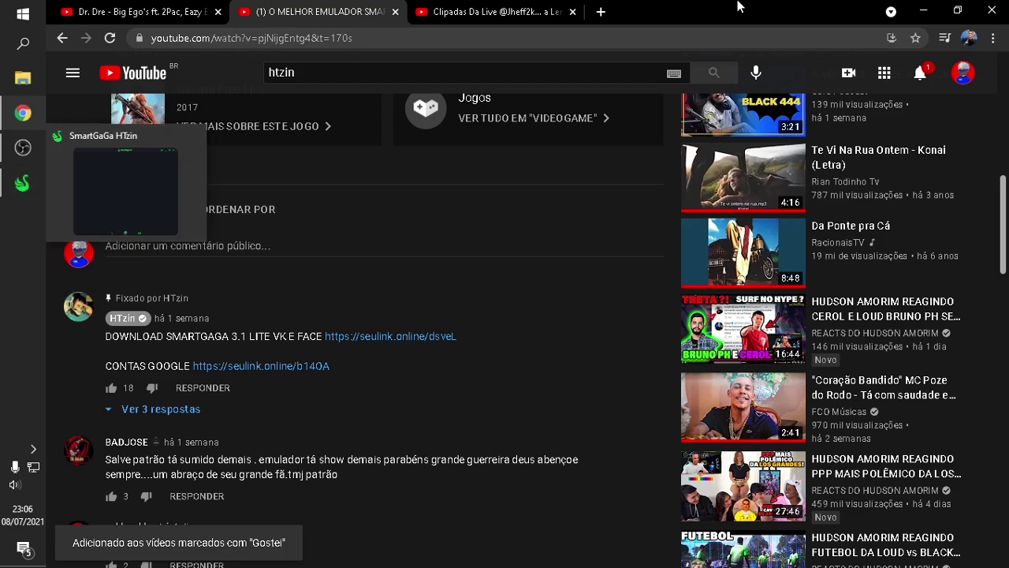
{"action": "left_click", "coordinate": [923, 11]}
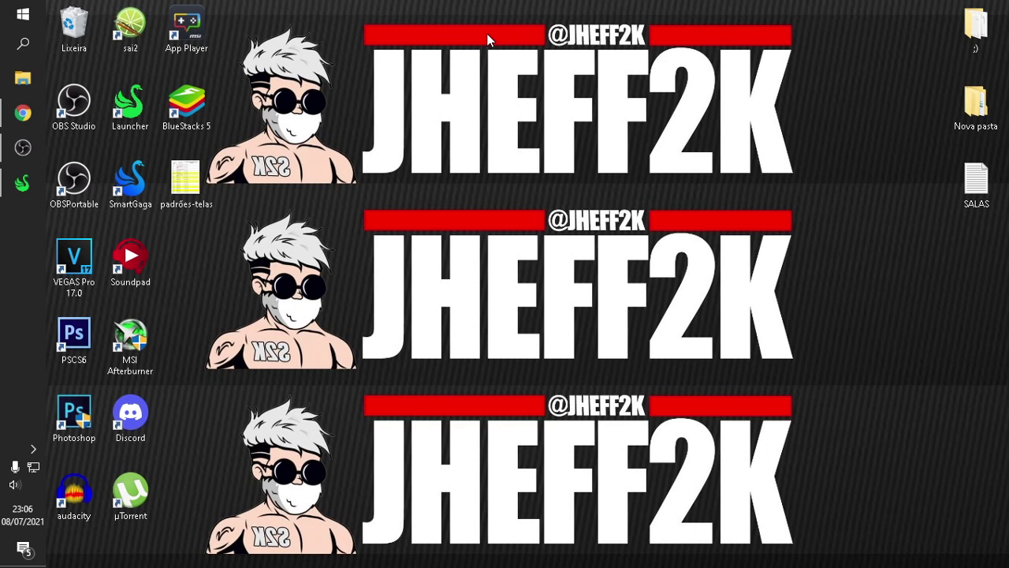
Search Windows for the mouse settings, open the additional mouse options and close the Settings window
{"action": "left_click", "coordinate": [23, 14]}
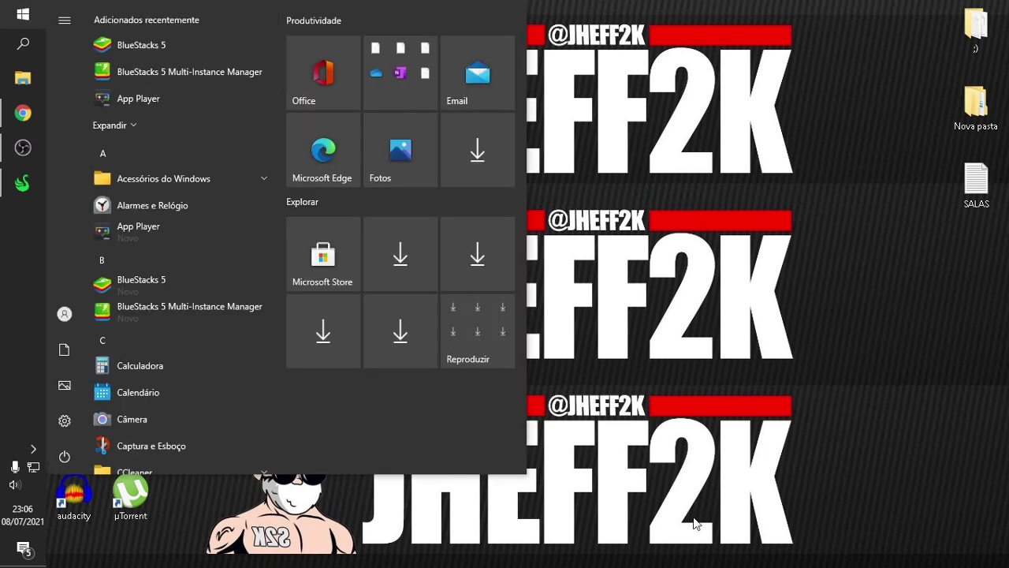
{"action": "type", "text": "mouse"}
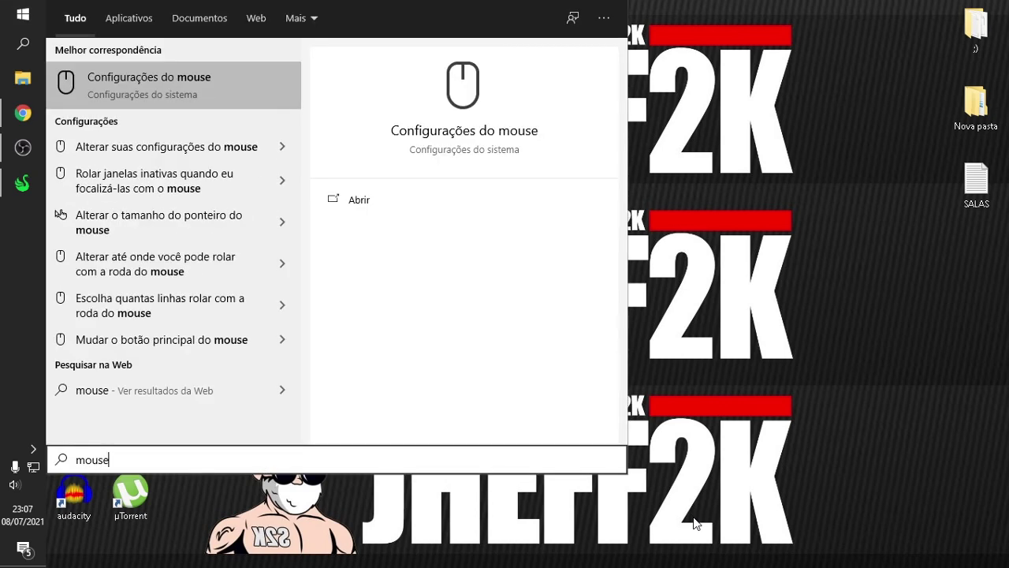
{"action": "key", "text": "Return"}
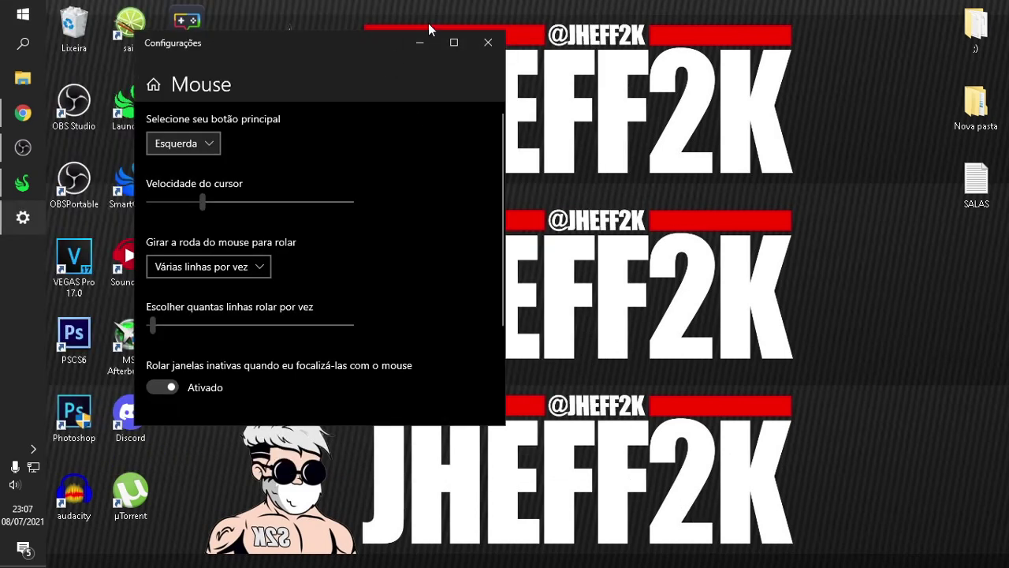
{"action": "left_click", "coordinate": [453, 41]}
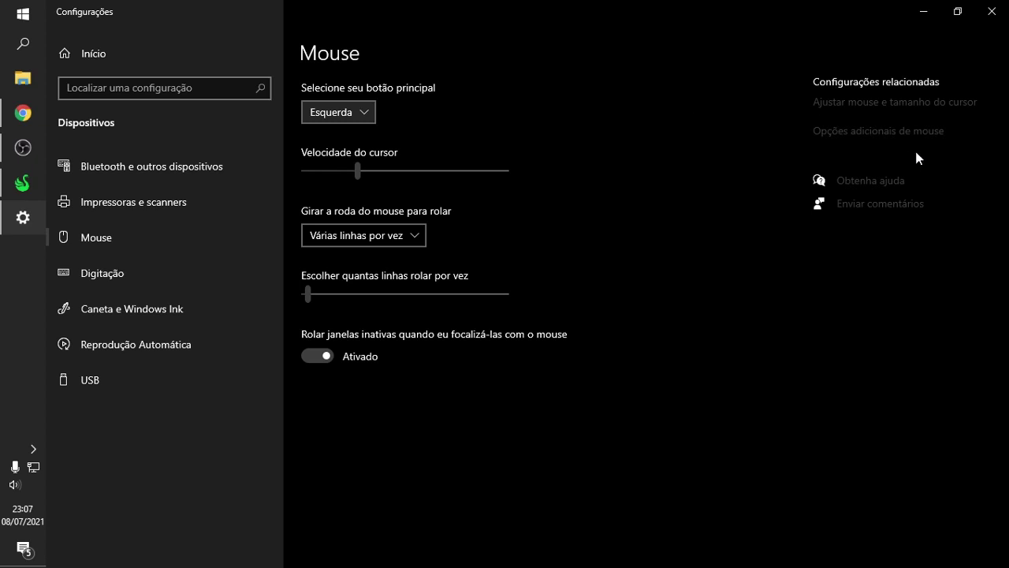
{"action": "left_click", "coordinate": [834, 138]}
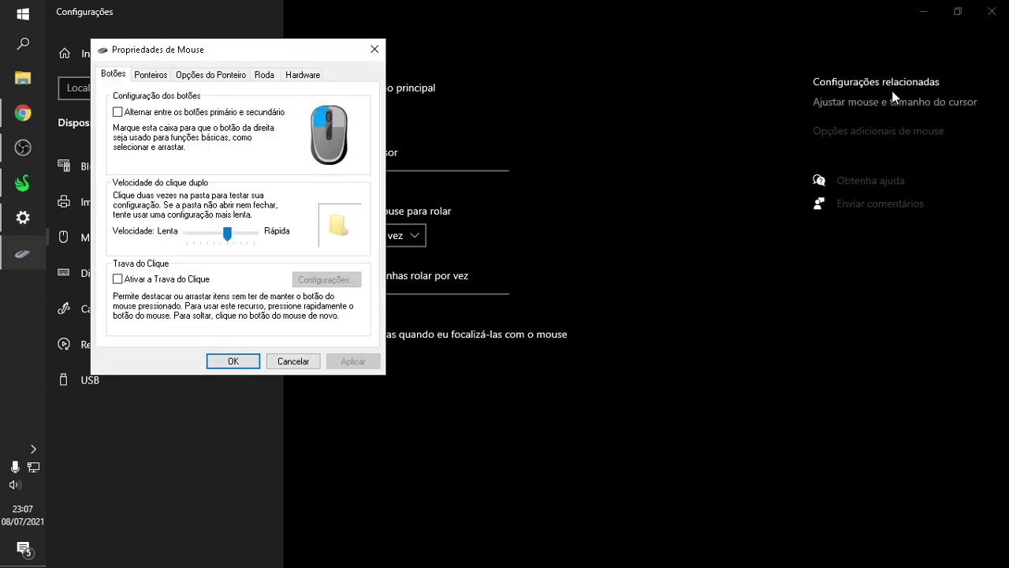
{"action": "left_click", "coordinate": [991, 11]}
In the pointer options, switch "Aprimorar precisão do ponteiro" off and back on, applying the setting and closing Mouse Properties
{"action": "left_click_drag", "start_coordinate": [252, 54], "coordinate": [472, 74]}
{"action": "left_click", "coordinate": [369, 95]}
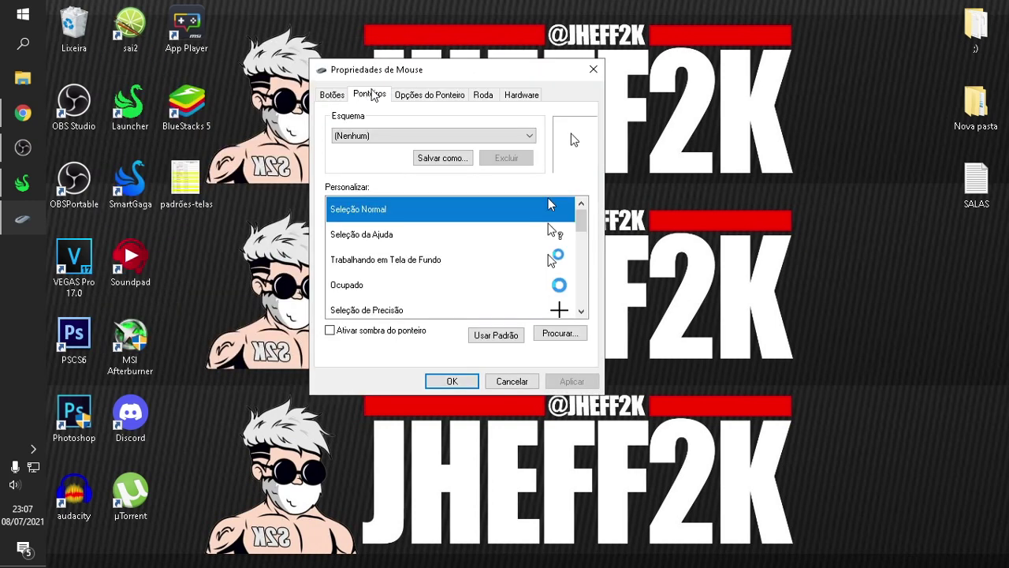
{"action": "left_click", "coordinate": [433, 101]}
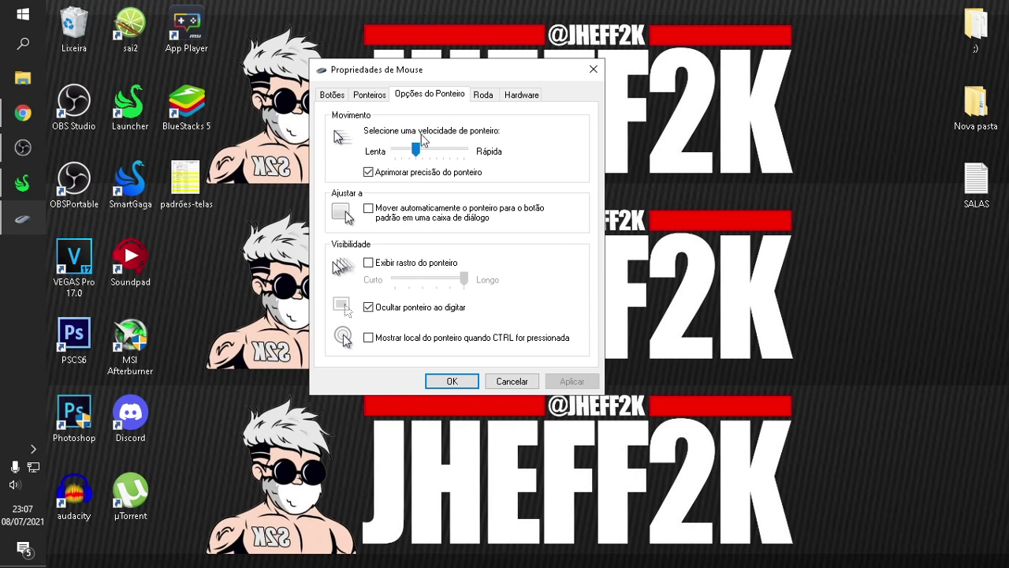
{"action": "left_click_drag", "start_coordinate": [413, 111], "coordinate": [436, 134]}
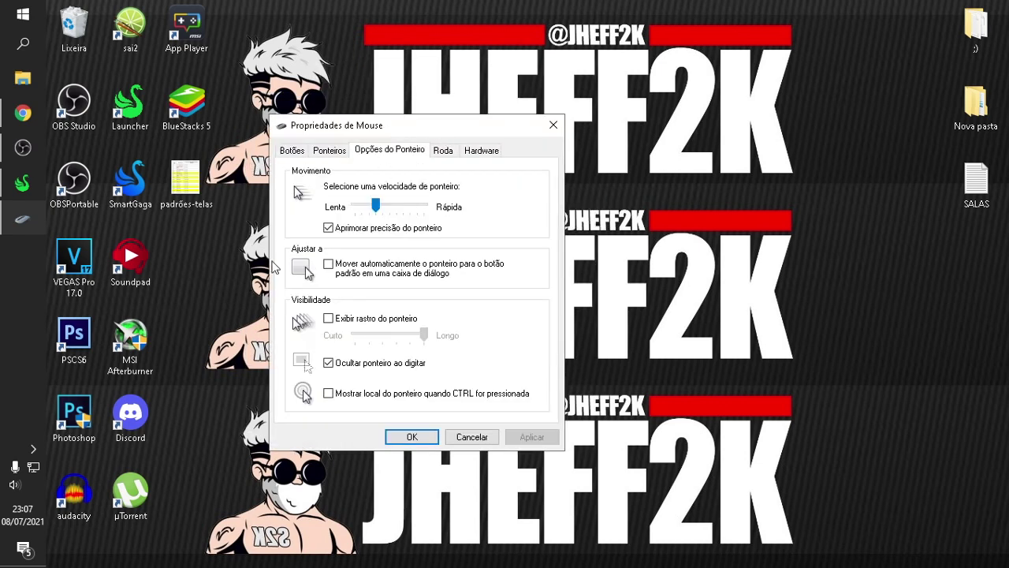
{"action": "left_click", "coordinate": [343, 228]}
{"action": "left_click", "coordinate": [540, 442]}
{"action": "left_click", "coordinate": [392, 229]}
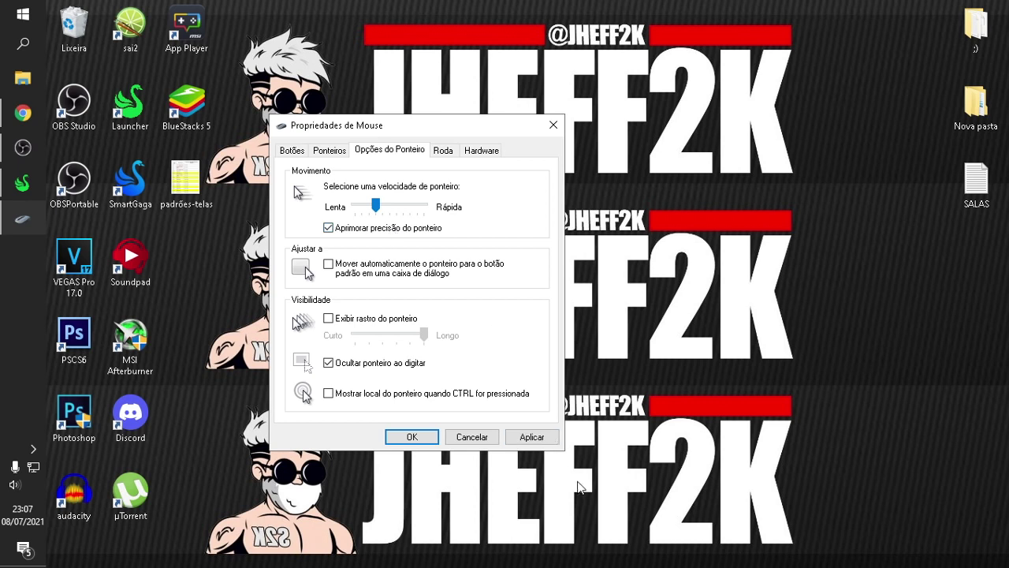
{"action": "left_click", "coordinate": [545, 442]}
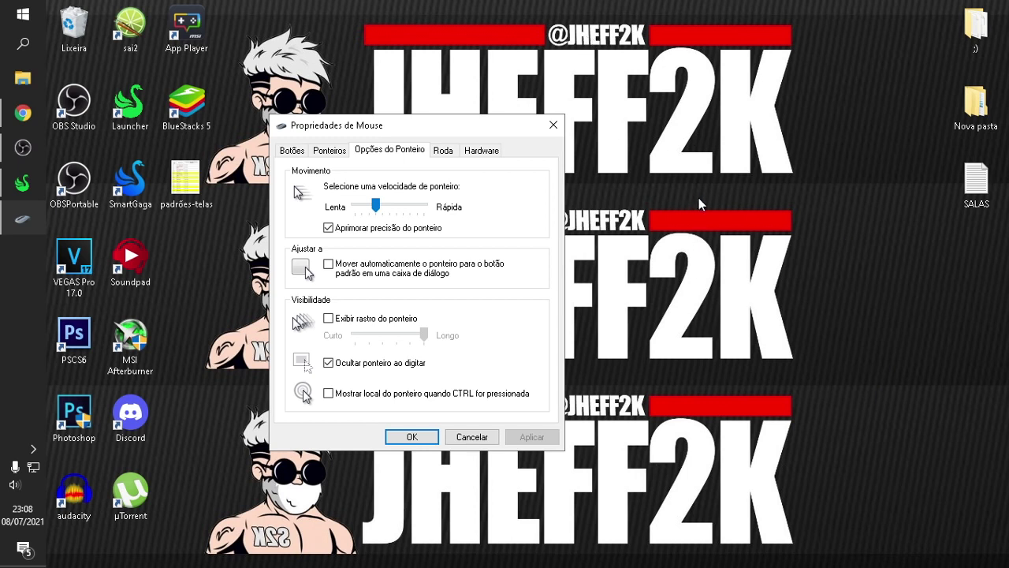
{"action": "left_click", "coordinate": [412, 436]}
Switch to the SmartGaga emulator and open its advanced settings
{"action": "left_click", "coordinate": [22, 183]}
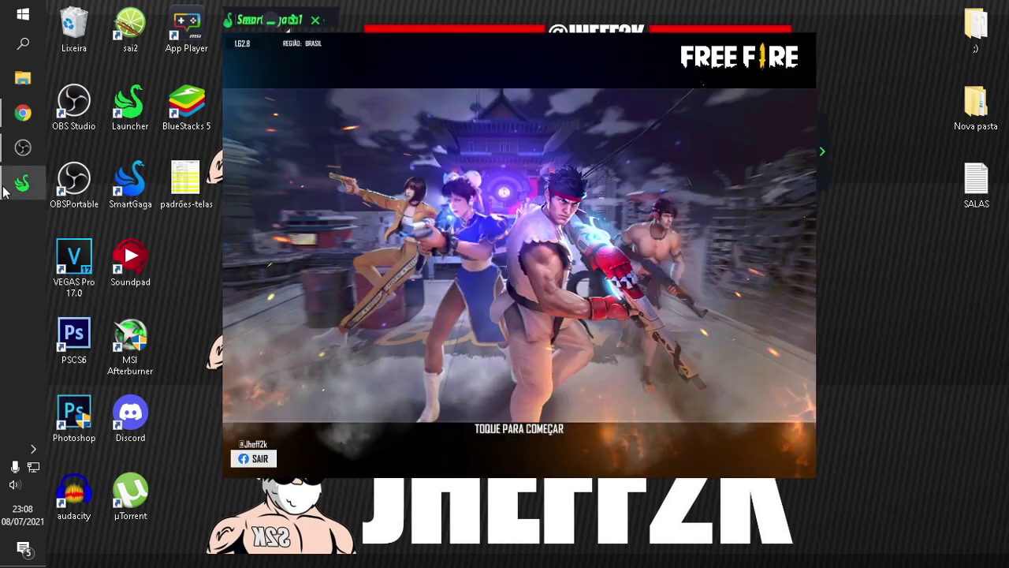
{"action": "left_click_drag", "start_coordinate": [581, 24], "coordinate": [552, 29]}
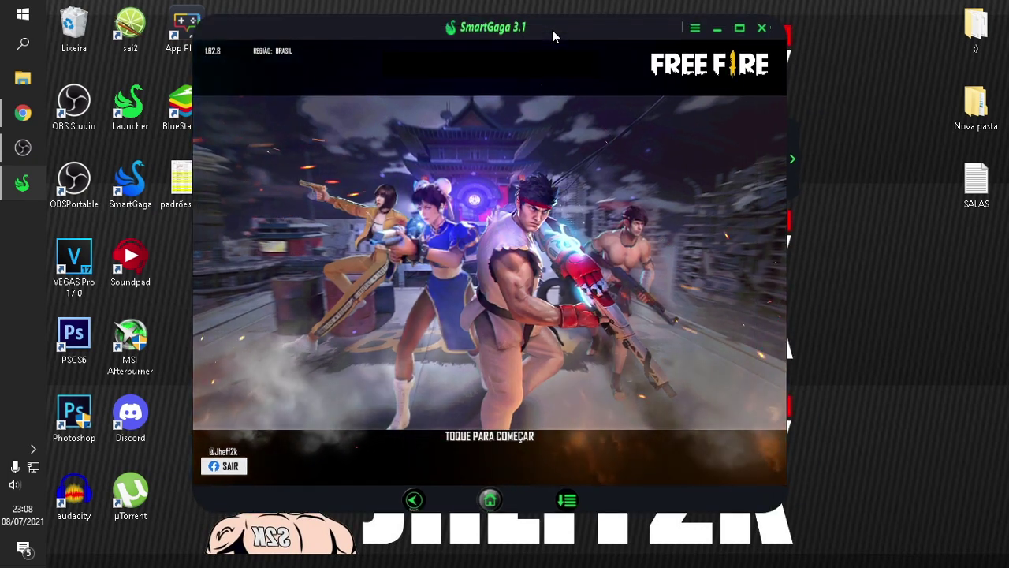
{"action": "left_click", "coordinate": [691, 32]}
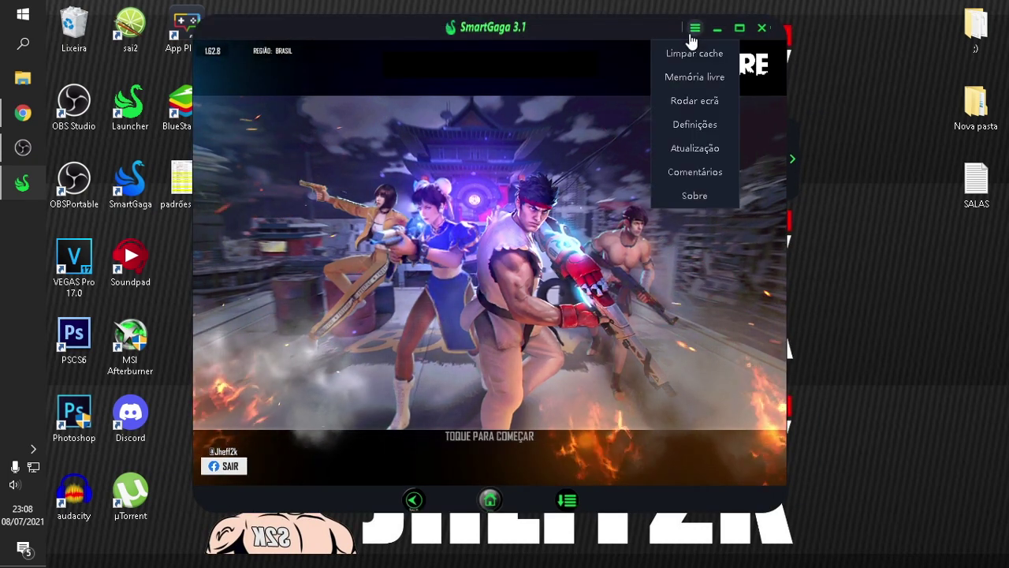
{"action": "left_click", "coordinate": [697, 125]}
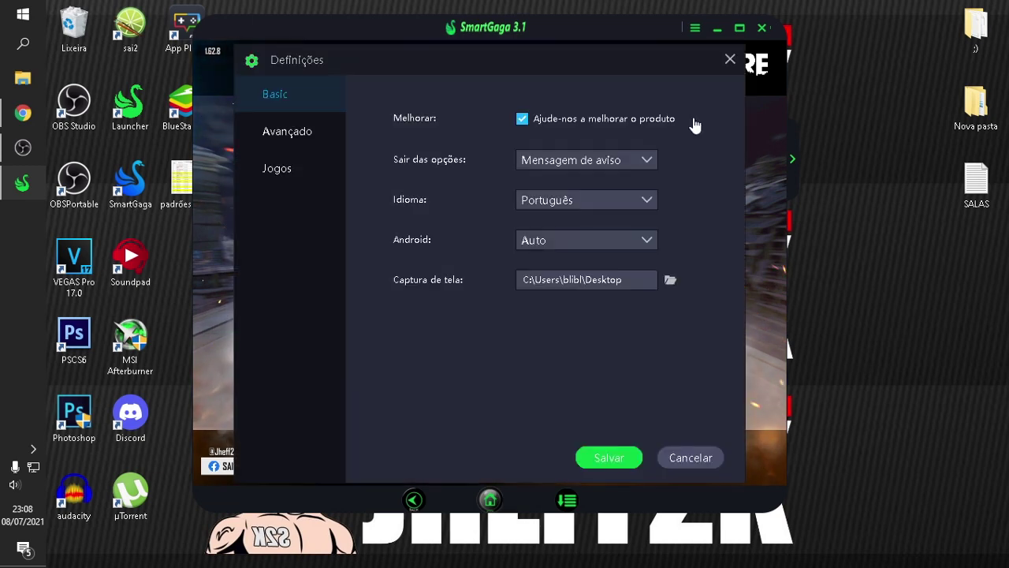
{"action": "left_click", "coordinate": [284, 141]}
Check the custom resolution's width and height fields against the standard screen resolutions in the padrões-telas image
{"action": "double_click", "coordinate": [539, 147]}
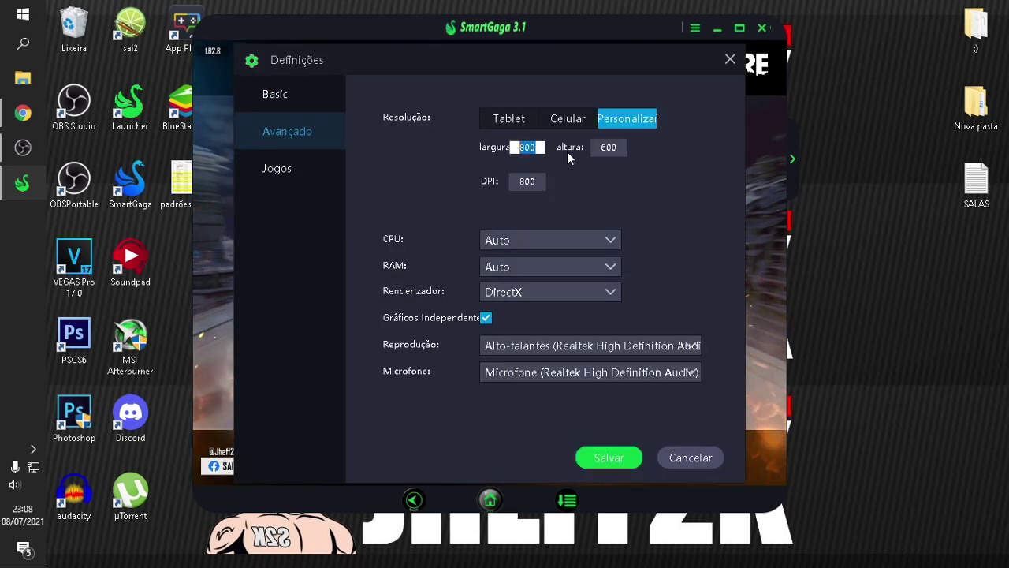
{"action": "double_click", "coordinate": [606, 148]}
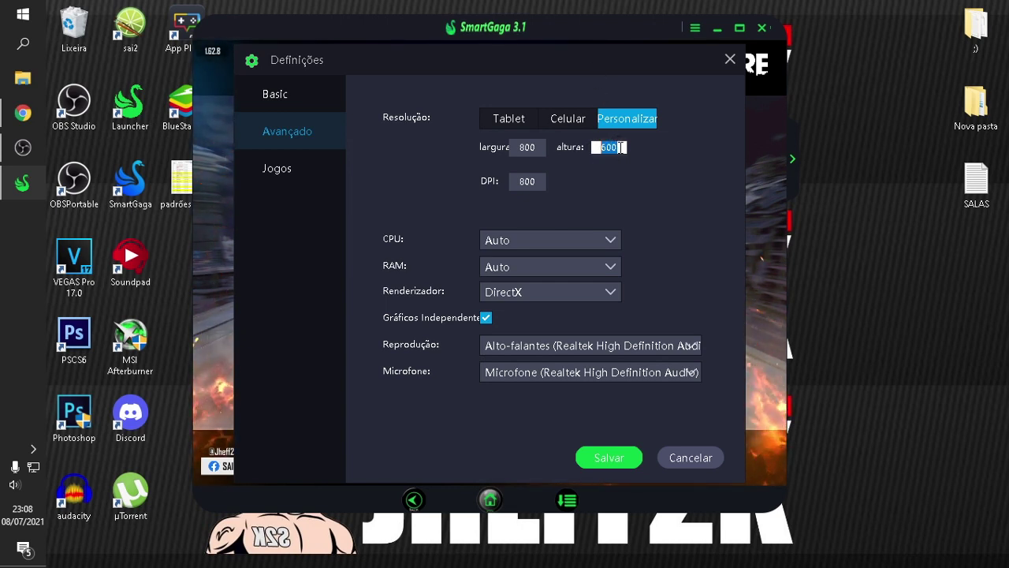
{"action": "left_click", "coordinate": [503, 157]}
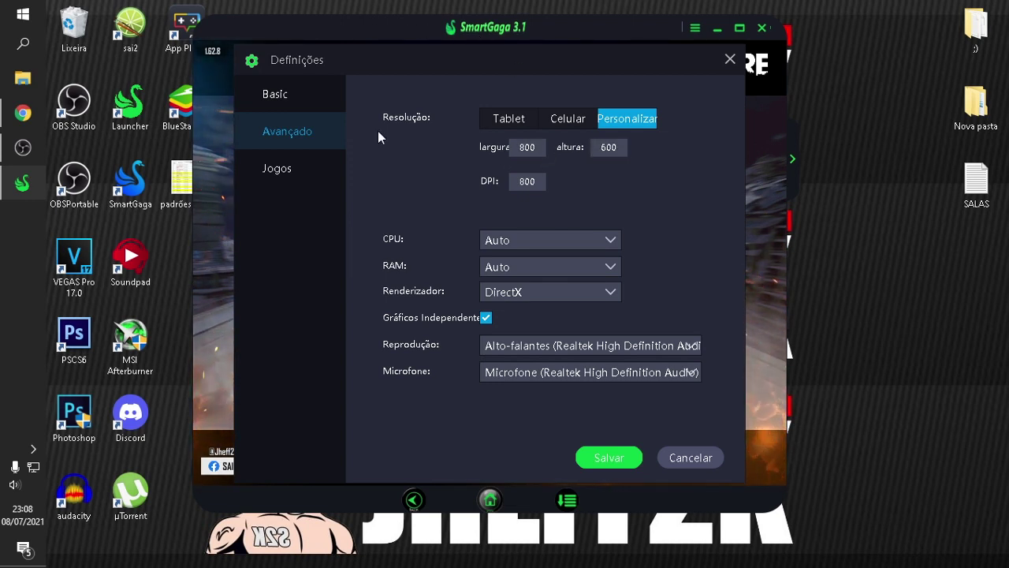
{"action": "double_click", "coordinate": [182, 201]}
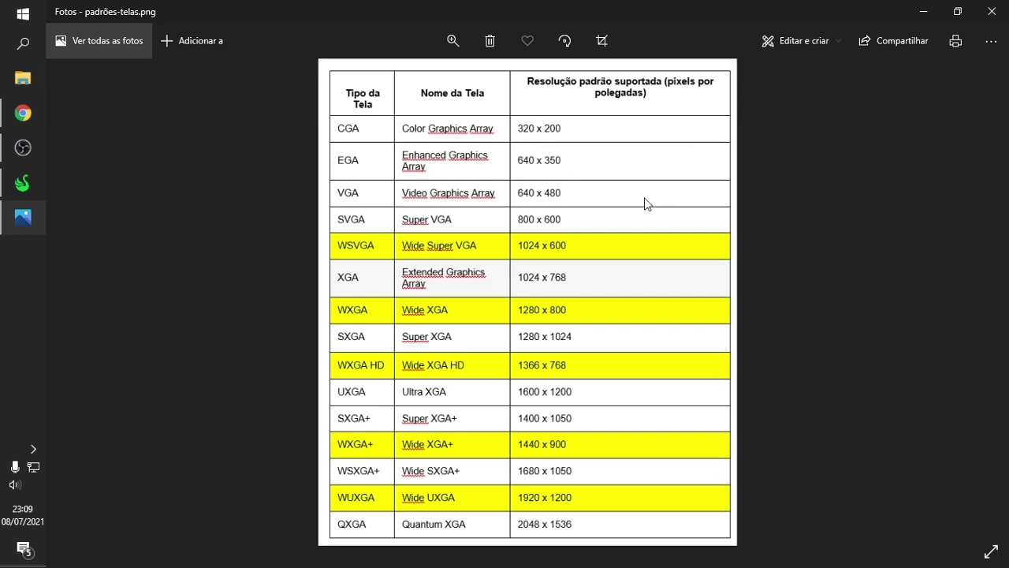
{"action": "left_click", "coordinate": [990, 11]}
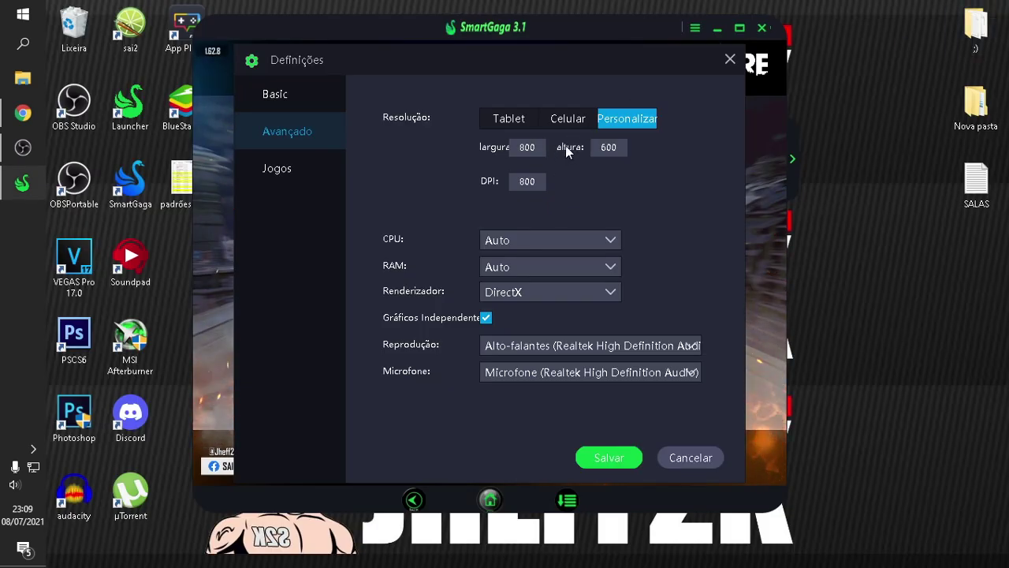
Close the emulator settings without saving and preview Free Fire in full screen before returning to the windowed view
{"action": "double_click", "coordinate": [609, 147]}
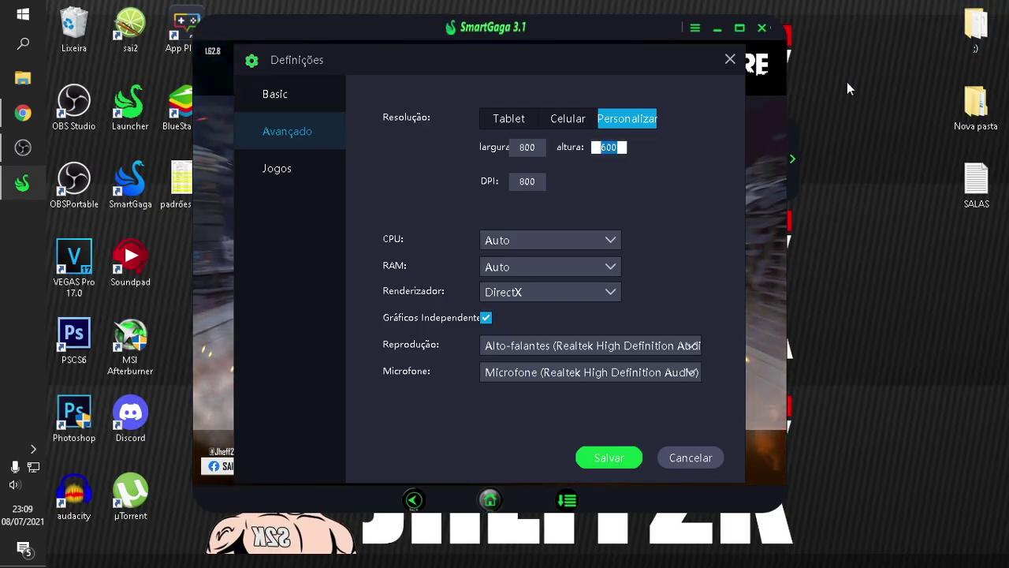
{"action": "left_click", "coordinate": [683, 456]}
{"action": "key", "text": "F11"}
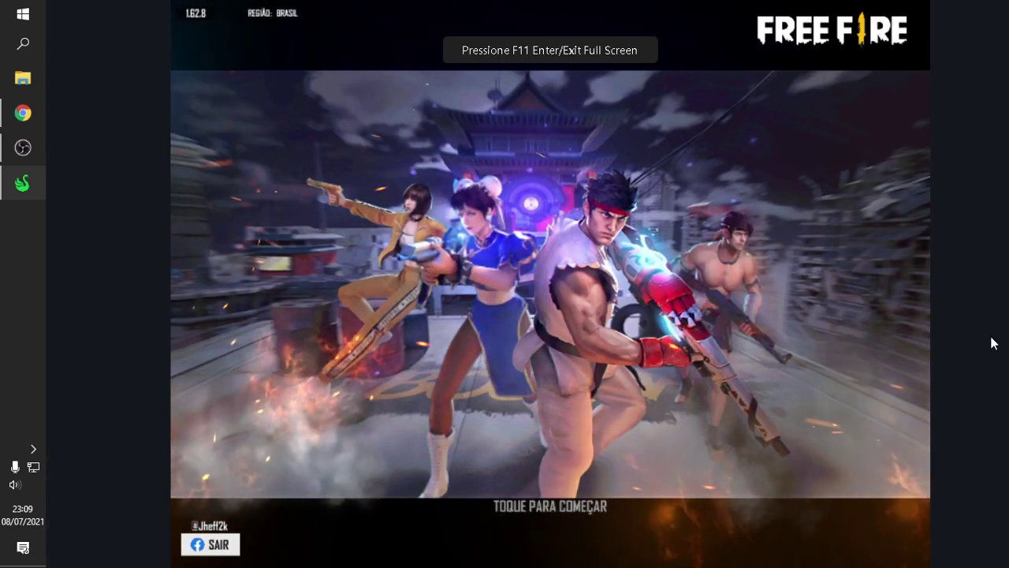
{"action": "key", "text": "F11"}
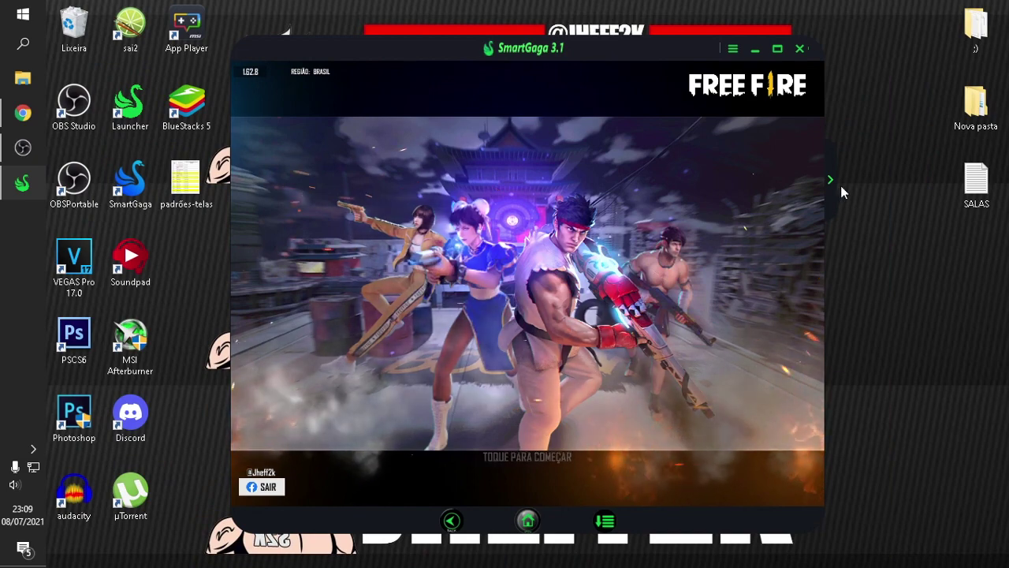
Move the emulator window aside and examine the screen resolutions offered in the Windows desktop's graphics options
{"action": "left_click_drag", "start_coordinate": [630, 50], "coordinate": [557, 50]}
{"action": "right_click", "coordinate": [823, 19]}
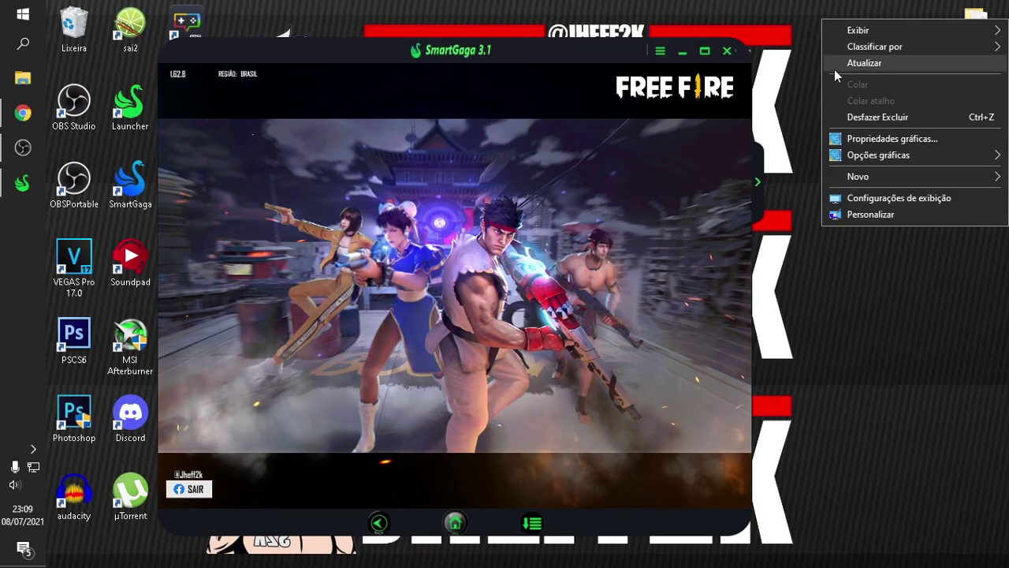
{"action": "mouse_move", "coordinate": [881, 151]}
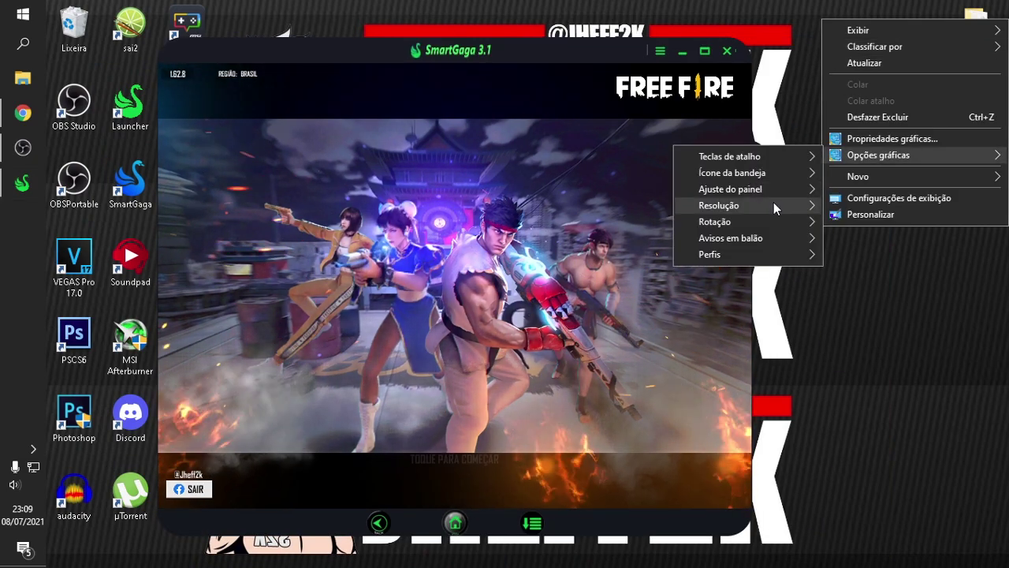
{"action": "mouse_move", "coordinate": [773, 202]}
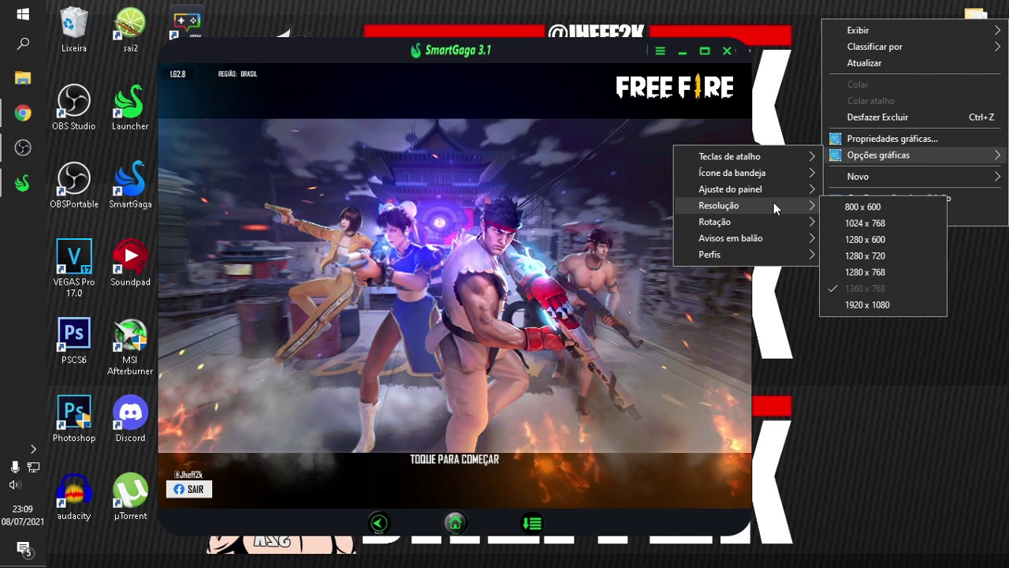
{"action": "left_click", "coordinate": [913, 204]}
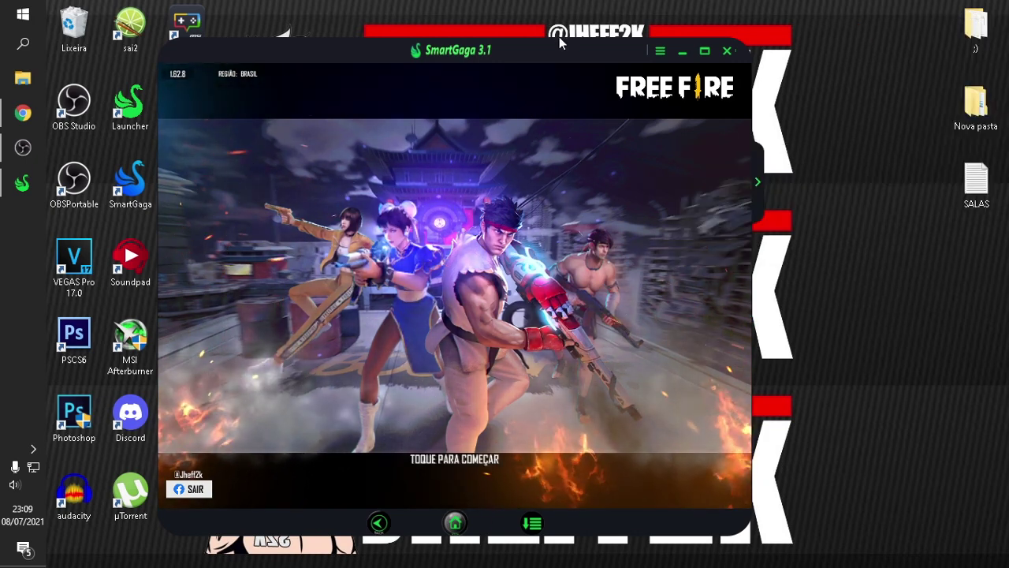
{"action": "left_click_drag", "start_coordinate": [560, 37], "coordinate": [606, 1]}
{"action": "left_click", "coordinate": [705, 13]}
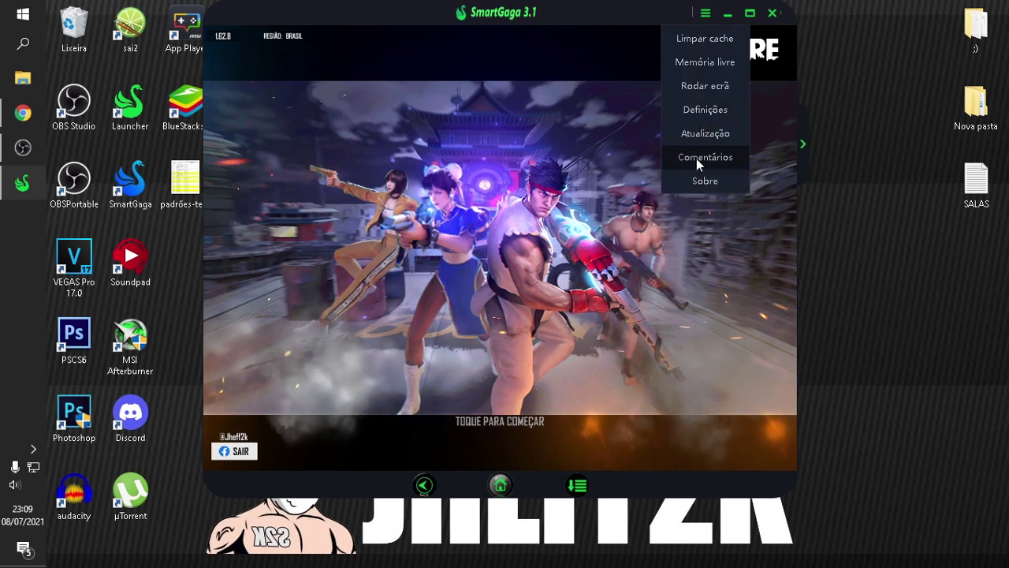
{"action": "left_click", "coordinate": [706, 133]}
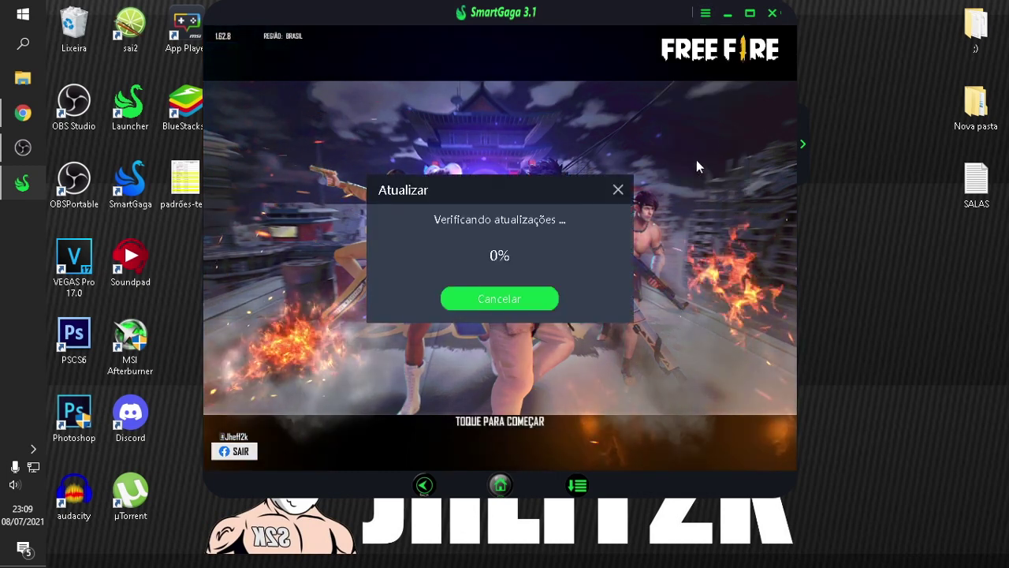
{"action": "left_click", "coordinate": [616, 190]}
Reopen the emulator's advanced settings and review the custom resolution width and DPI fields
{"action": "left_click", "coordinate": [705, 13]}
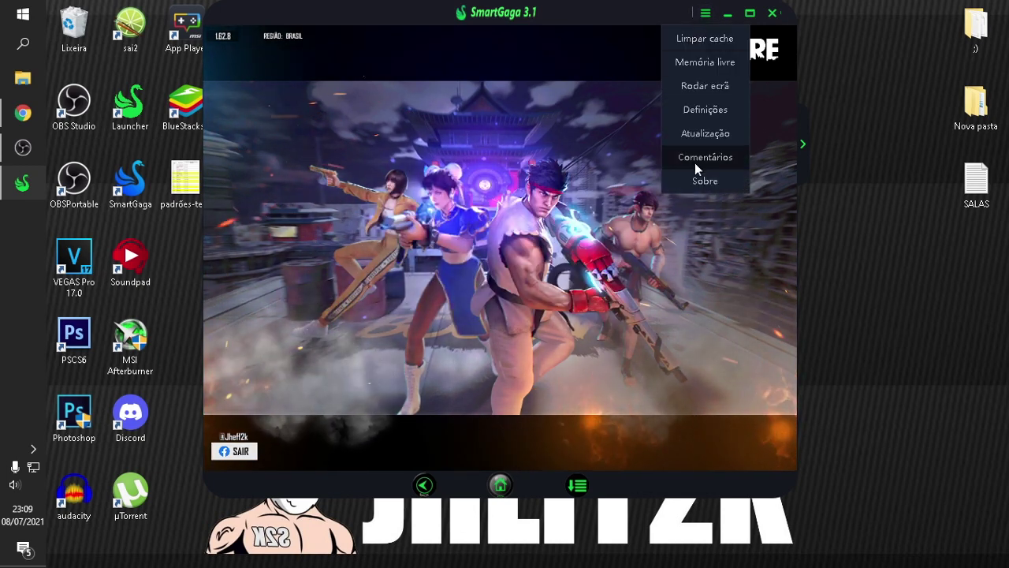
{"action": "left_click", "coordinate": [709, 108]}
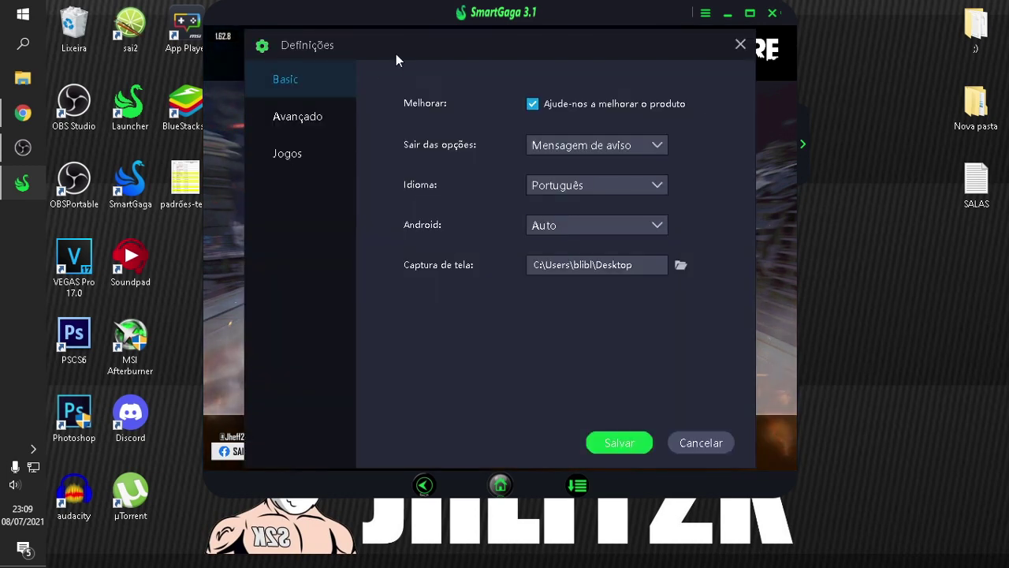
{"action": "left_click", "coordinate": [320, 123]}
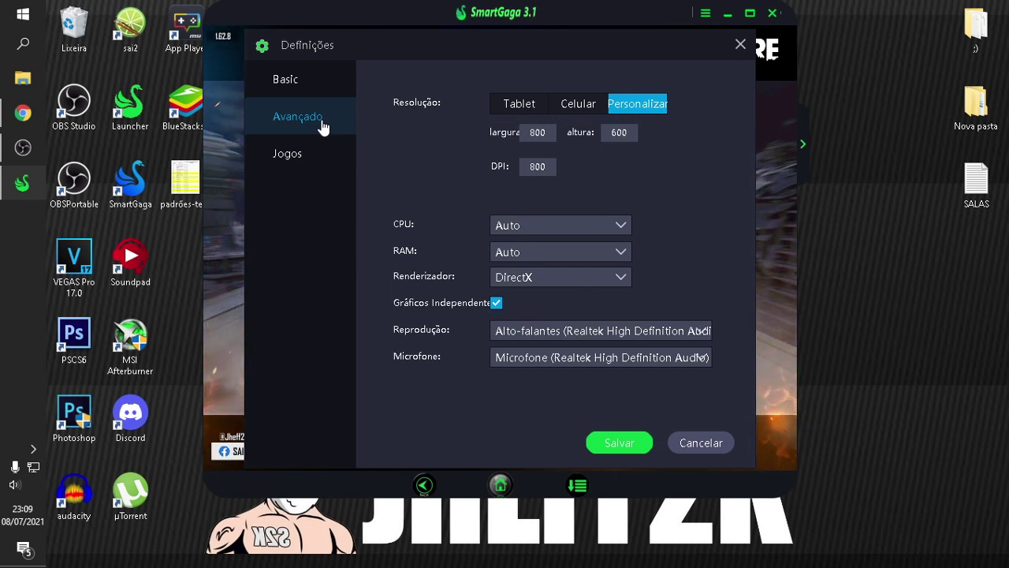
{"action": "left_click", "coordinate": [546, 133]}
{"action": "double_click", "coordinate": [551, 168]}
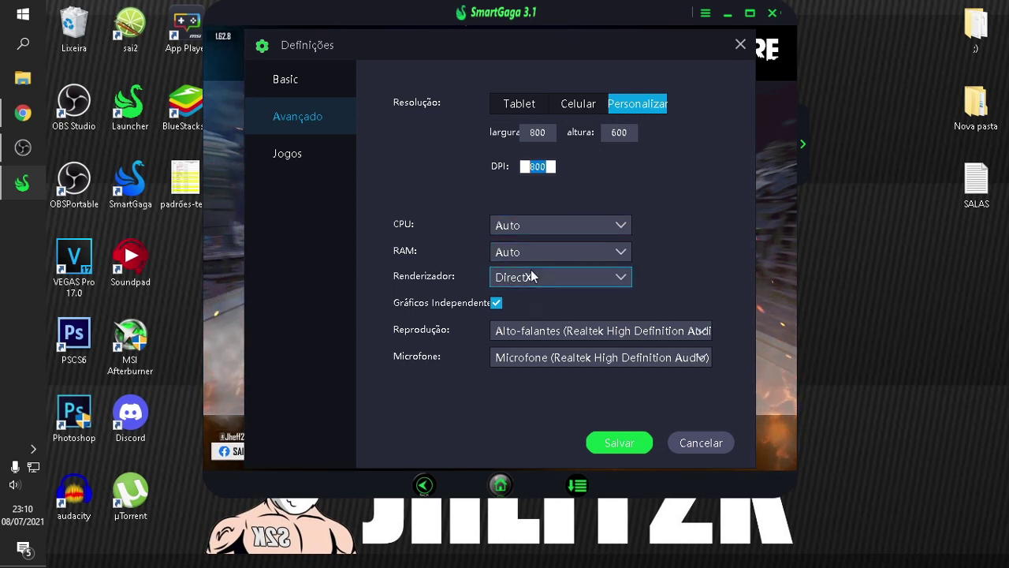
Review the CPU core options in the advanced settings, keeping the Auto selection
{"action": "left_click", "coordinate": [540, 229]}
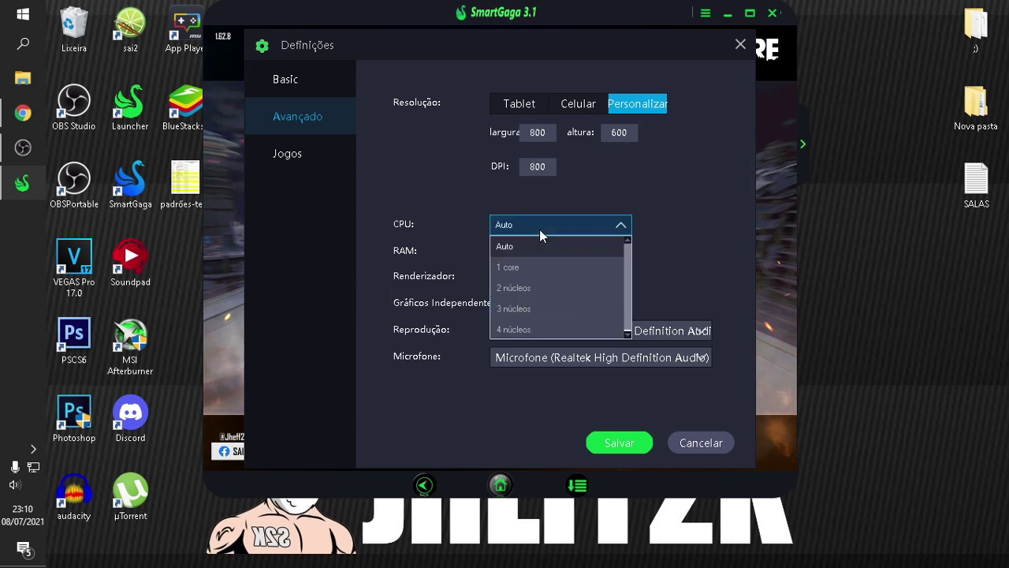
{"action": "left_click", "coordinate": [606, 197]}
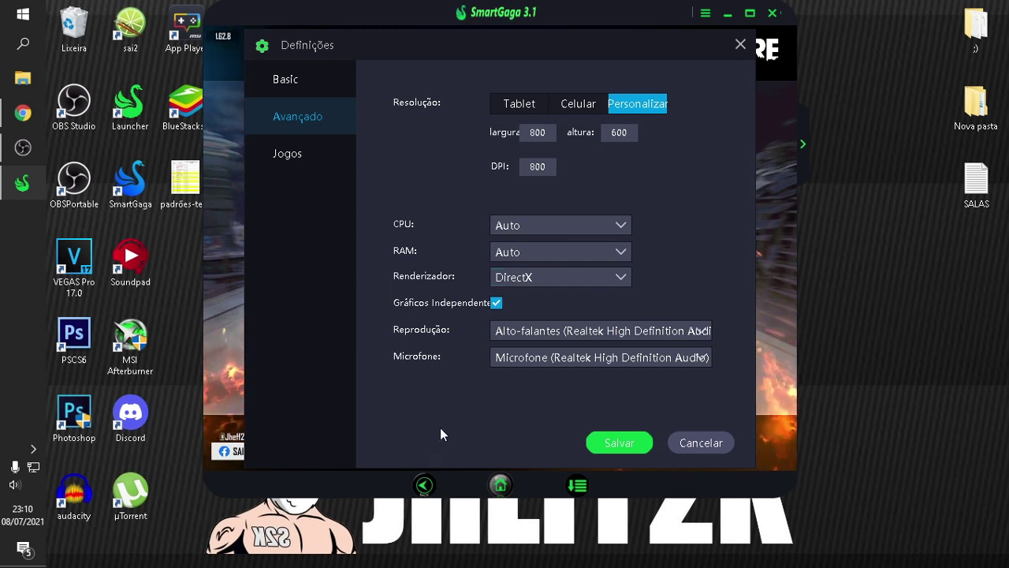
{"action": "left_click", "coordinate": [589, 224]}
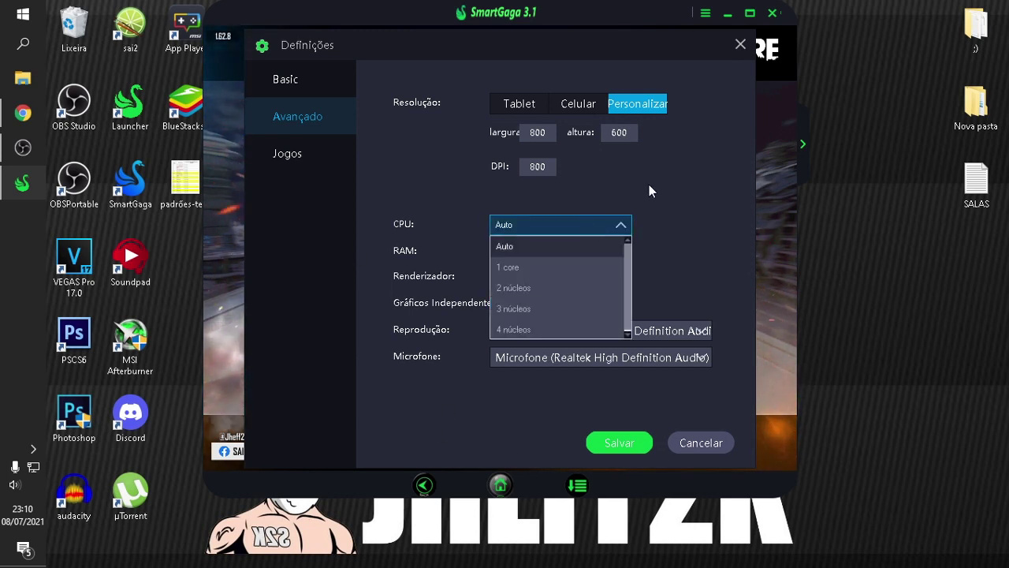
{"action": "left_click", "coordinate": [599, 216]}
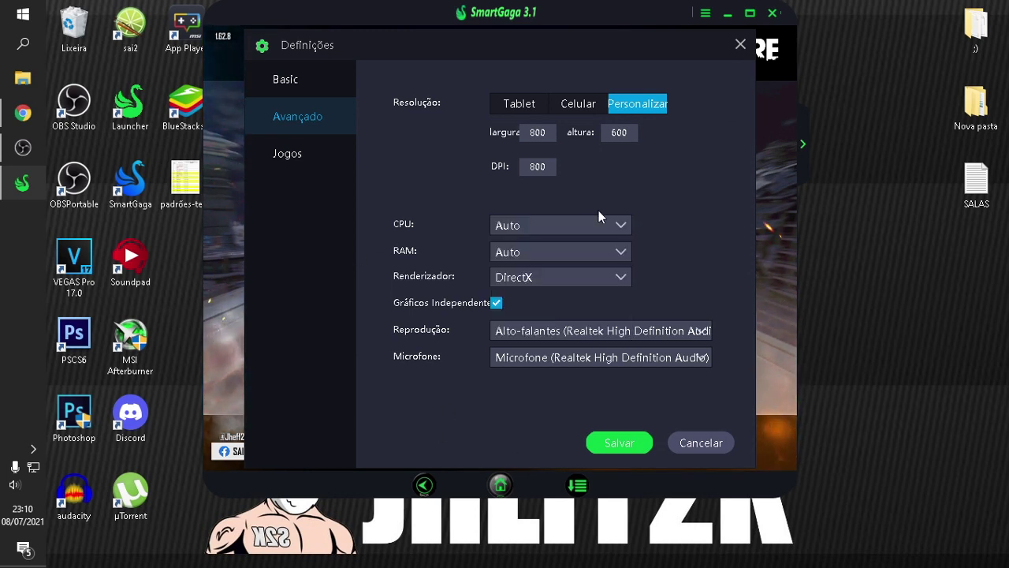
Compare the OpenGL and DirectX renderer options in the advanced settings, keeping DirectX selected
{"action": "left_click", "coordinate": [560, 281]}
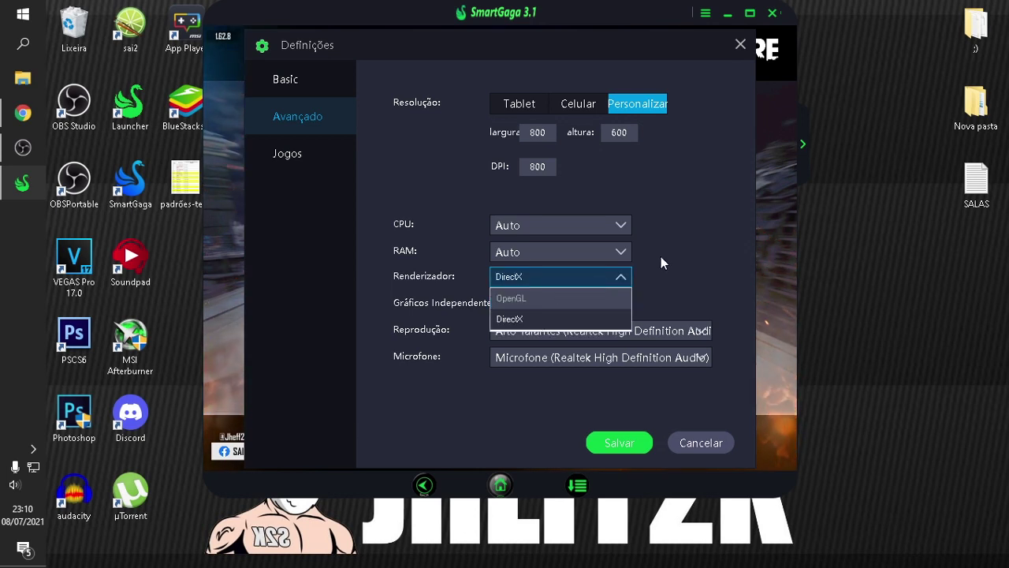
{"action": "left_click", "coordinate": [675, 269]}
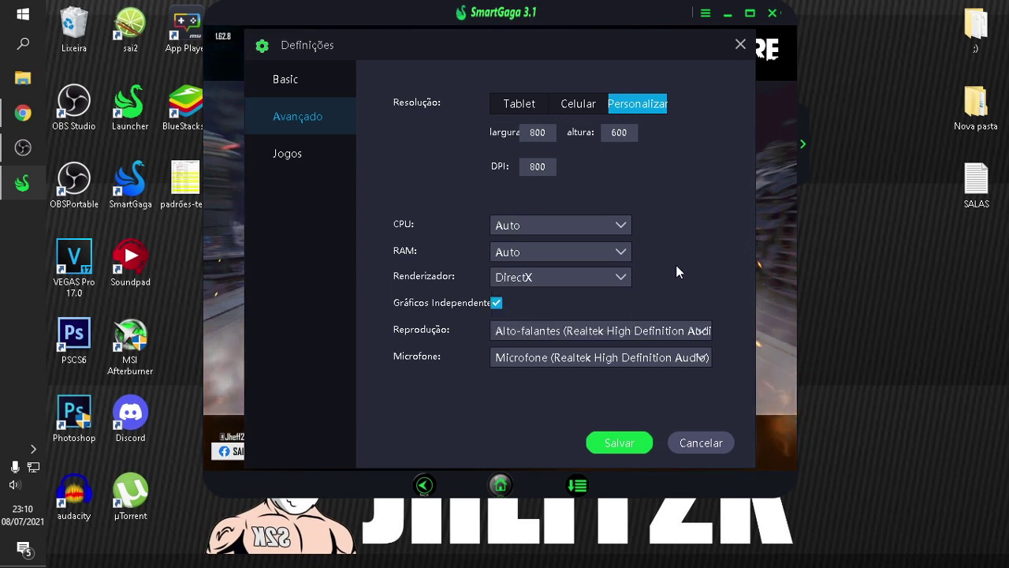
{"action": "left_click", "coordinate": [607, 278]}
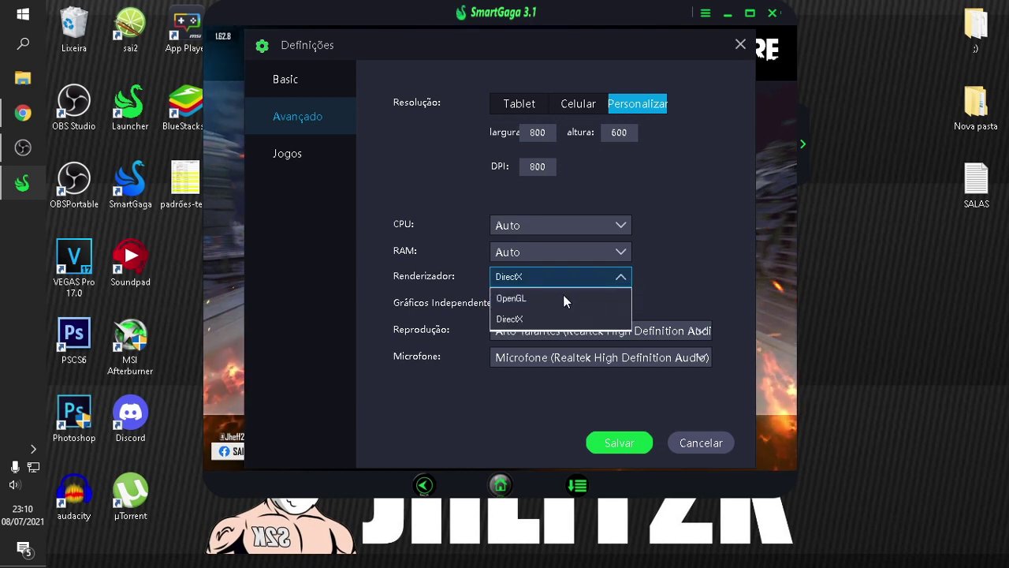
{"action": "left_click", "coordinate": [676, 246]}
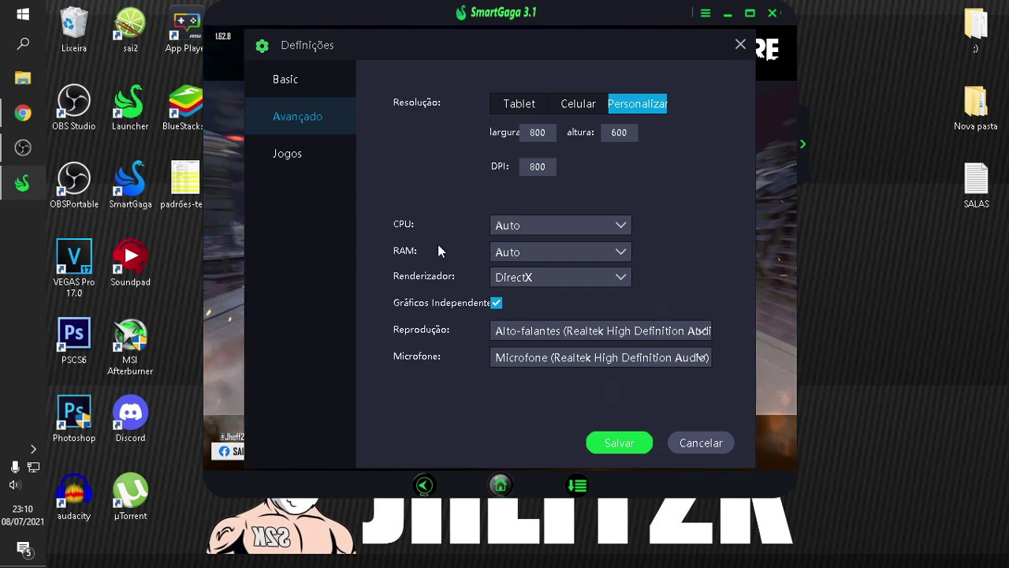
Look at the Jogos settings, return to the advanced ones and close the dialog without saving
{"action": "left_click", "coordinate": [309, 156]}
{"action": "left_click", "coordinate": [304, 119]}
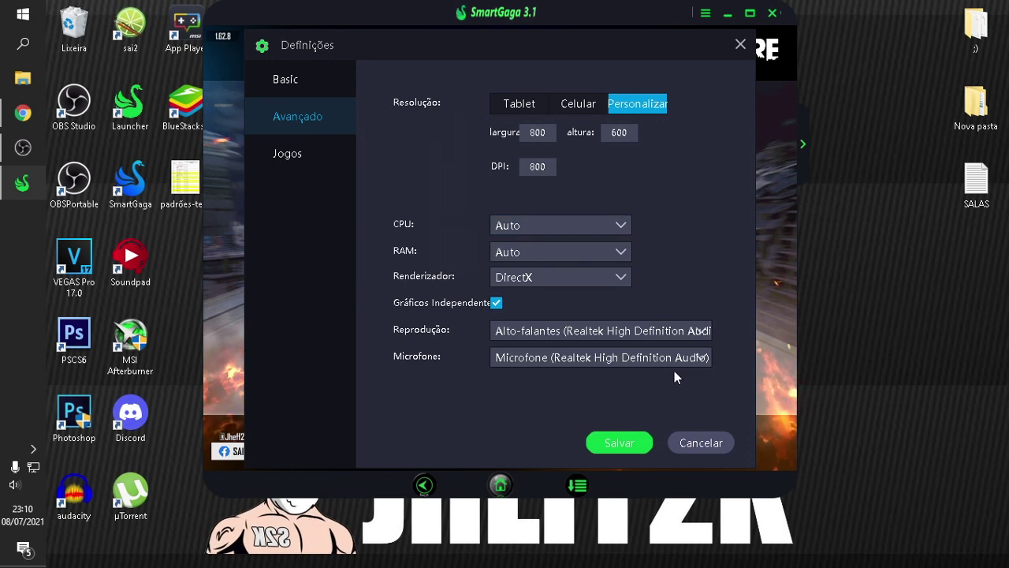
{"action": "left_click", "coordinate": [704, 443]}
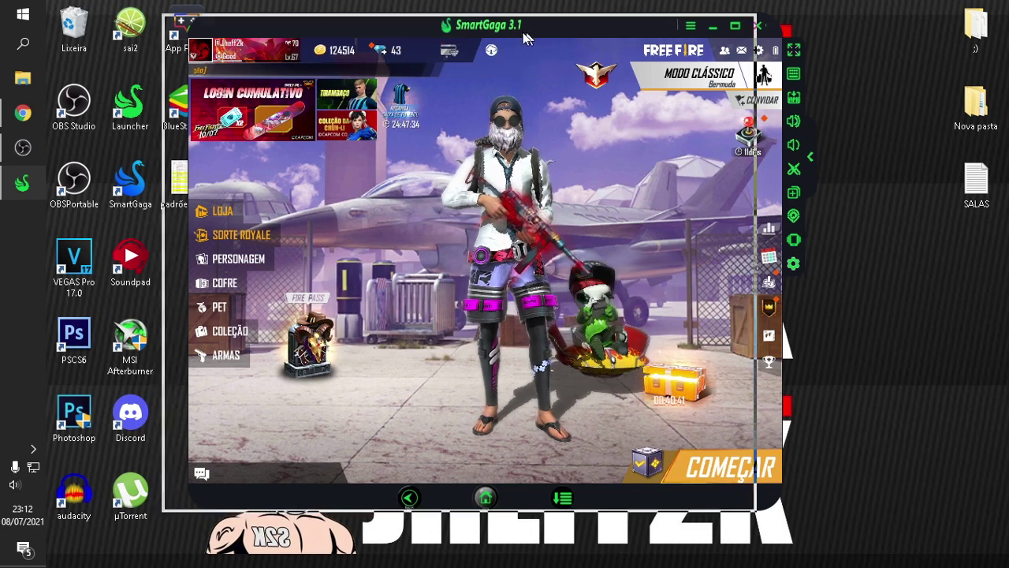
Reposition the emulator window, then review Free Fire's sensitivity settings and return to the lobby
{"action": "left_click_drag", "start_coordinate": [527, 32], "coordinate": [492, 33]}
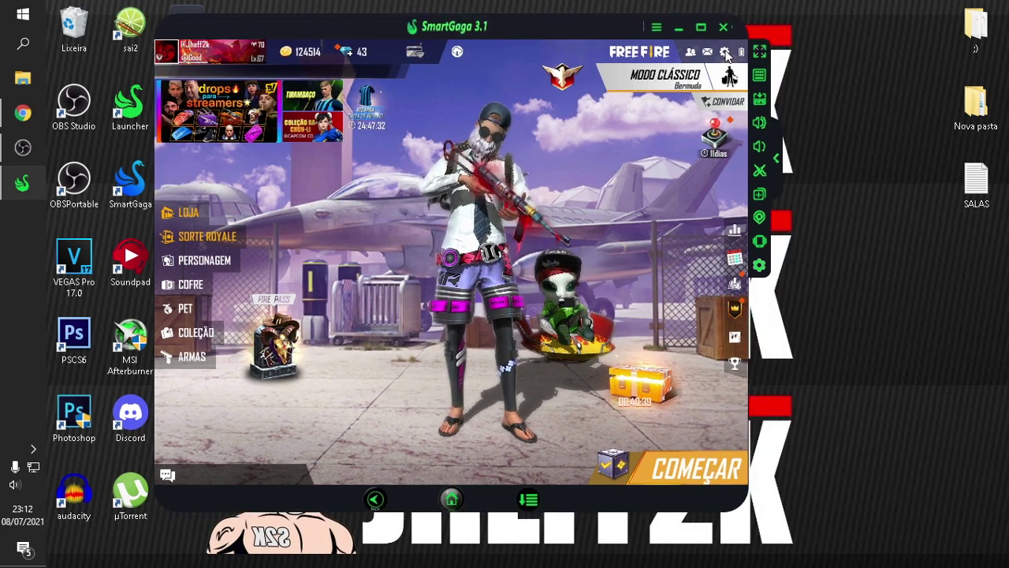
{"action": "left_click", "coordinate": [724, 52]}
{"action": "left_click", "coordinate": [197, 175]}
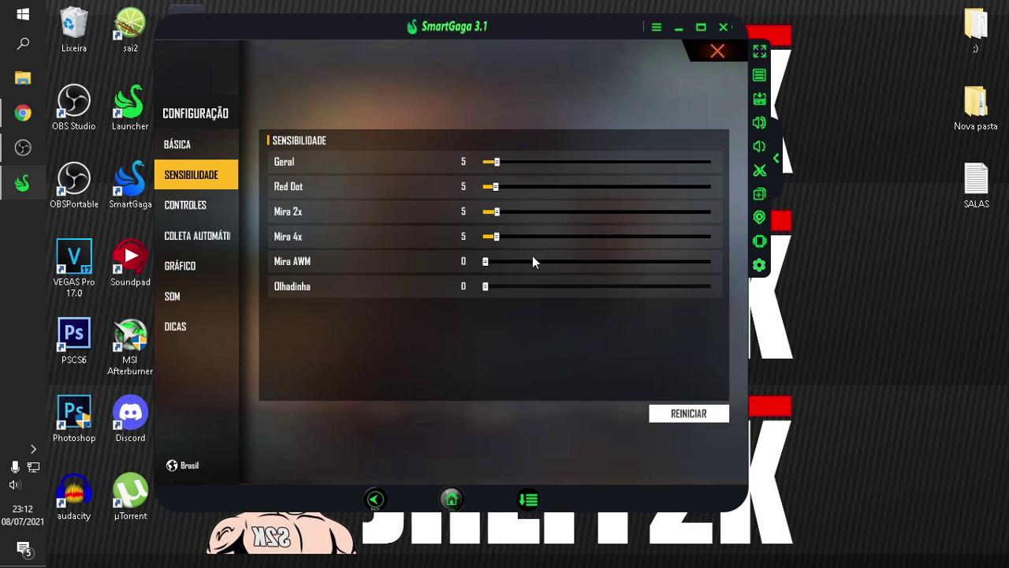
{"action": "left_click", "coordinate": [718, 52]}
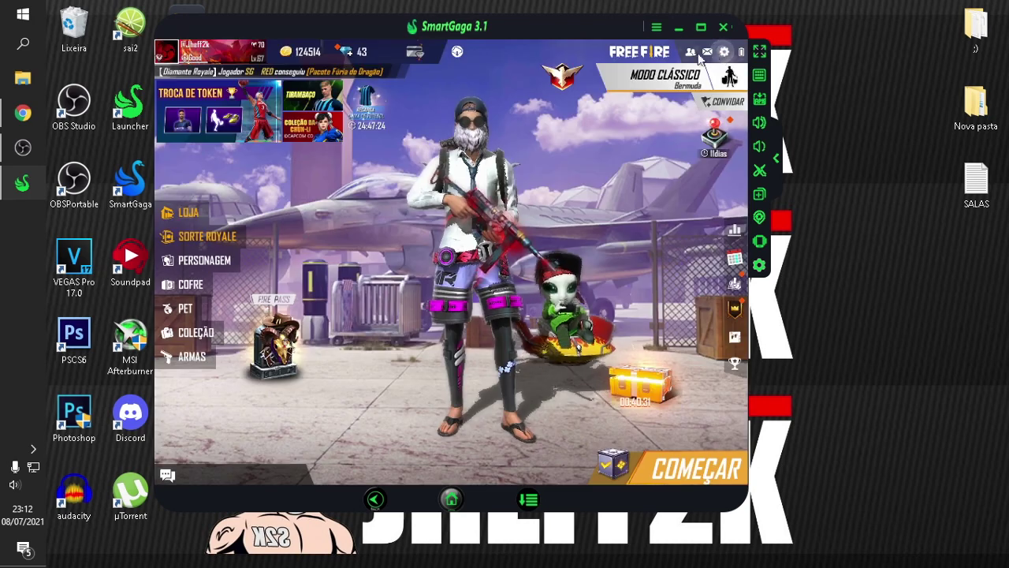
Open the emulator's key mapping editor and display the view control's advanced properties through the X and Y axis sensitivity
{"action": "left_click", "coordinate": [757, 83]}
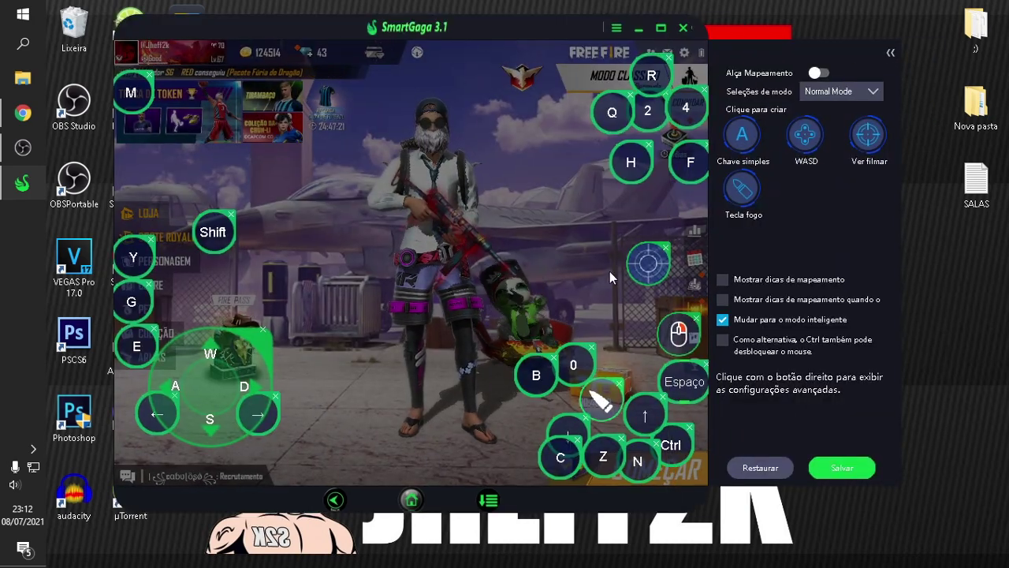
{"action": "left_click", "coordinate": [644, 266]}
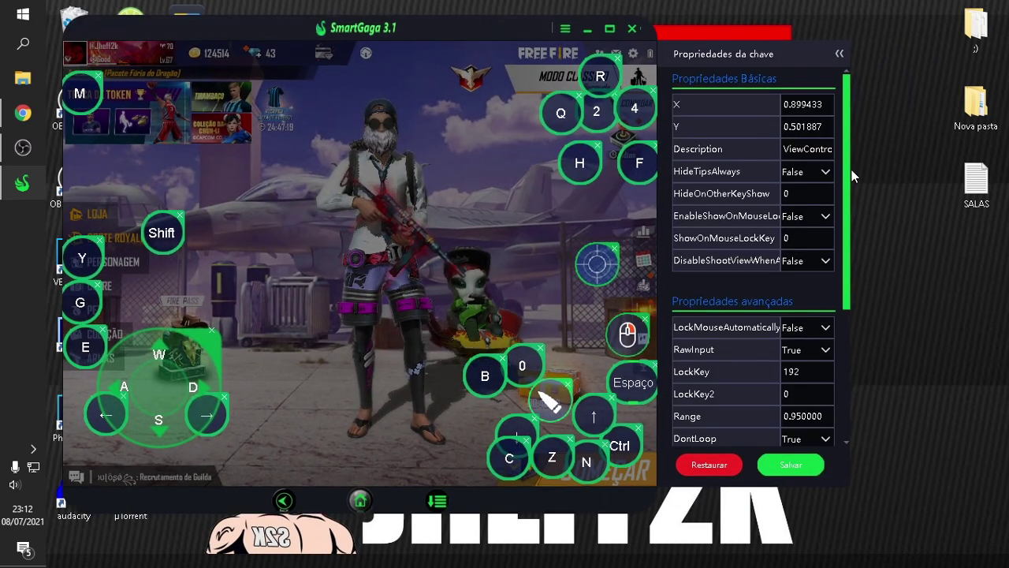
{"action": "scroll", "coordinate": [849, 204], "scroll_direction": "down", "scroll_amount": 1}
{"action": "left_click_drag", "start_coordinate": [849, 203], "coordinate": [855, 351]}
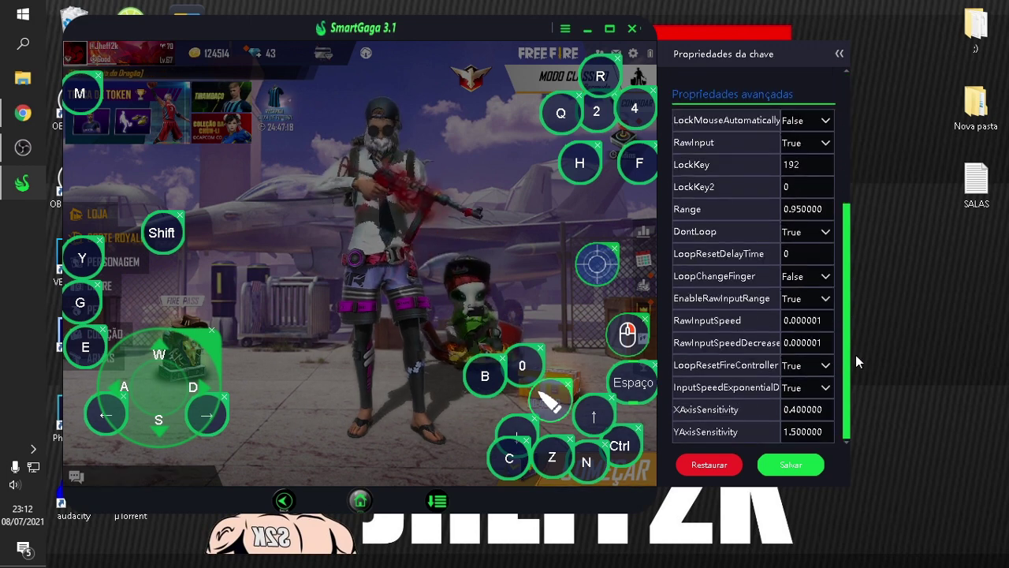